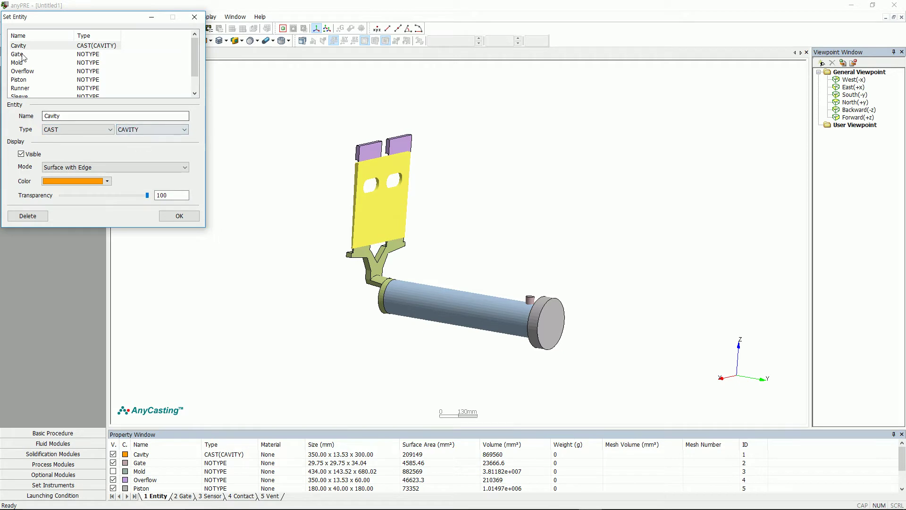
Assign the CAST type with the GATE subtype to the Gate entity and the MOLD type to the Mold entity
{"action": "left_click", "coordinate": [94, 129]}
{"action": "left_click", "coordinate": [111, 139]}
{"action": "left_click", "coordinate": [156, 129]}
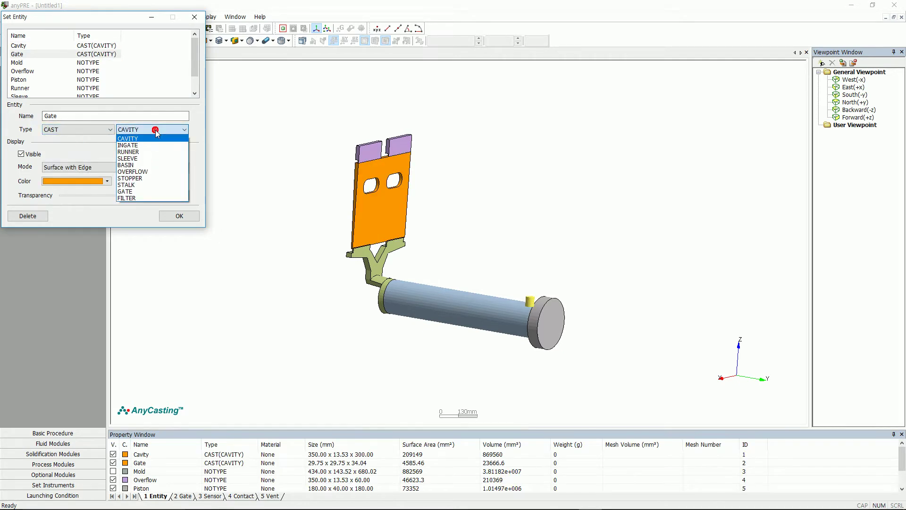
{"action": "left_click", "coordinate": [138, 192]}
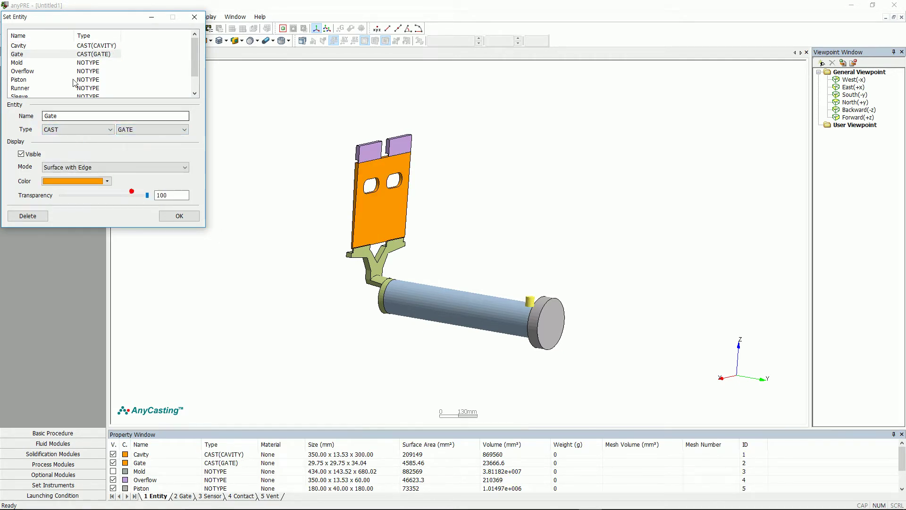
{"action": "left_click", "coordinate": [17, 62]}
{"action": "left_click", "coordinate": [72, 129]}
{"action": "left_click", "coordinate": [72, 151]}
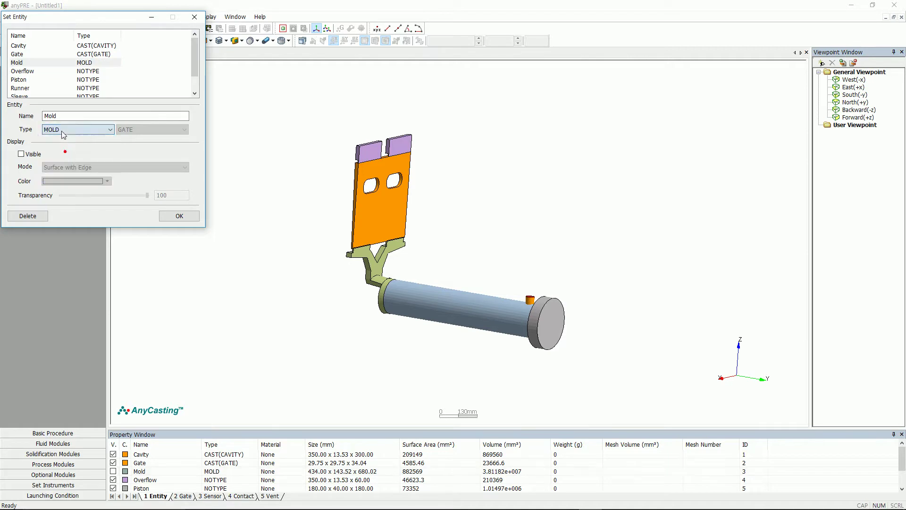
Assign the CAST type with the OVERFLOW subtype to the Overflow entity and the ATTACHED type to the Piston entity
{"action": "left_click", "coordinate": [21, 71]}
{"action": "left_click", "coordinate": [64, 130]}
{"action": "left_click", "coordinate": [61, 145]}
{"action": "left_click", "coordinate": [155, 129]}
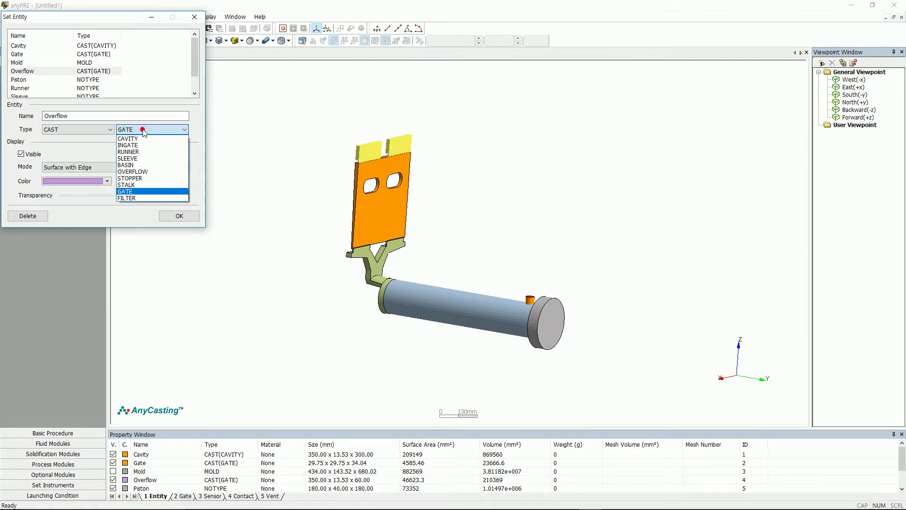
{"action": "left_click", "coordinate": [151, 172]}
{"action": "left_click", "coordinate": [21, 80]}
{"action": "left_click", "coordinate": [76, 129]}
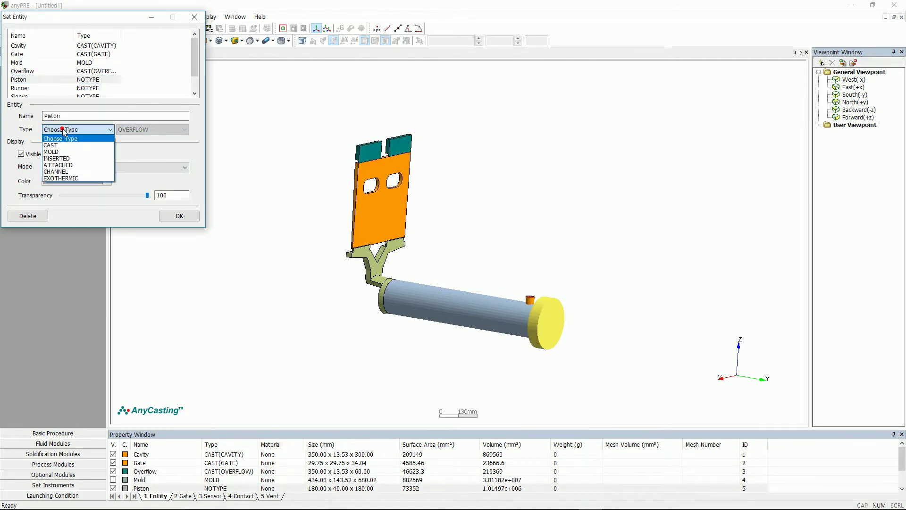
{"action": "left_click", "coordinate": [62, 159]}
Assign the CAST type with the RUNNER subtype to the Runner entity
{"action": "left_click", "coordinate": [21, 88]}
{"action": "left_click", "coordinate": [75, 129]}
{"action": "left_click", "coordinate": [61, 142]}
{"action": "left_click", "coordinate": [136, 130]}
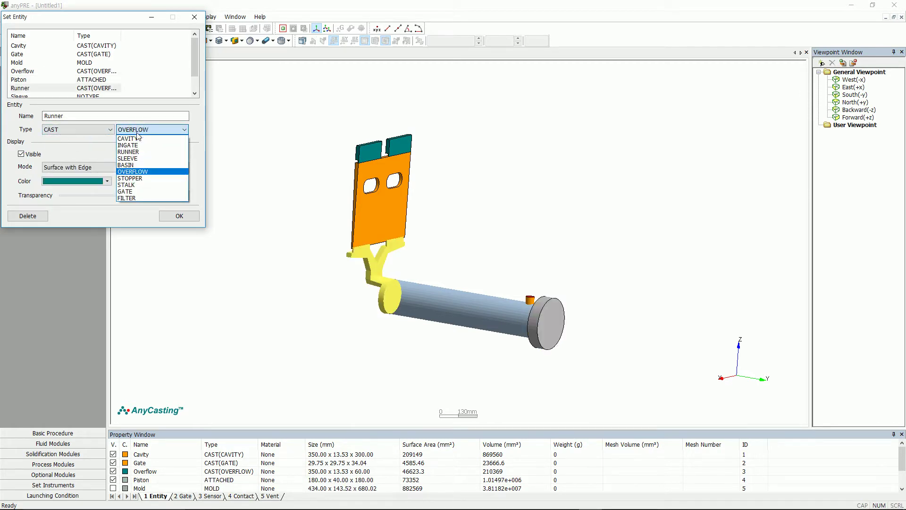
{"action": "left_click", "coordinate": [129, 151]}
Assign the CAST type with the SLEEVE subtype to the Sleeve entity
{"action": "scroll", "coordinate": [194, 89], "scroll_direction": "down", "scroll_amount": 1}
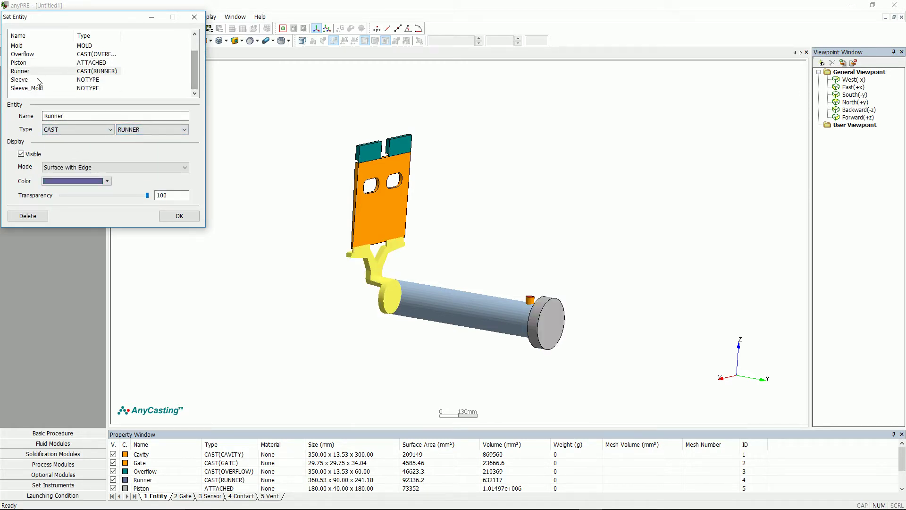
{"action": "left_click", "coordinate": [21, 79]}
{"action": "left_click", "coordinate": [76, 129]}
{"action": "left_click", "coordinate": [64, 145]}
{"action": "left_click", "coordinate": [137, 129]}
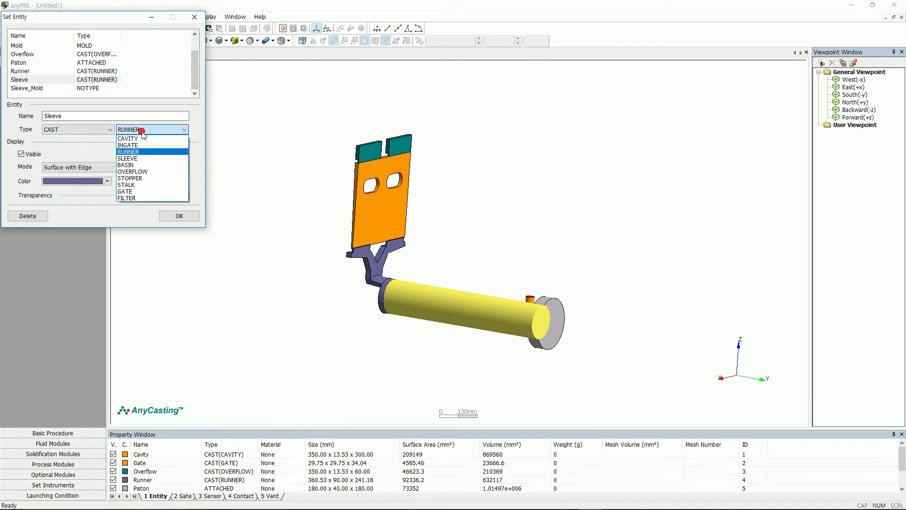
{"action": "left_click", "coordinate": [124, 151]}
Assign the MOLD type to the Sleeve_Mold entity and accept the entity settings
{"action": "left_click", "coordinate": [31, 88]}
{"action": "left_click", "coordinate": [75, 129]}
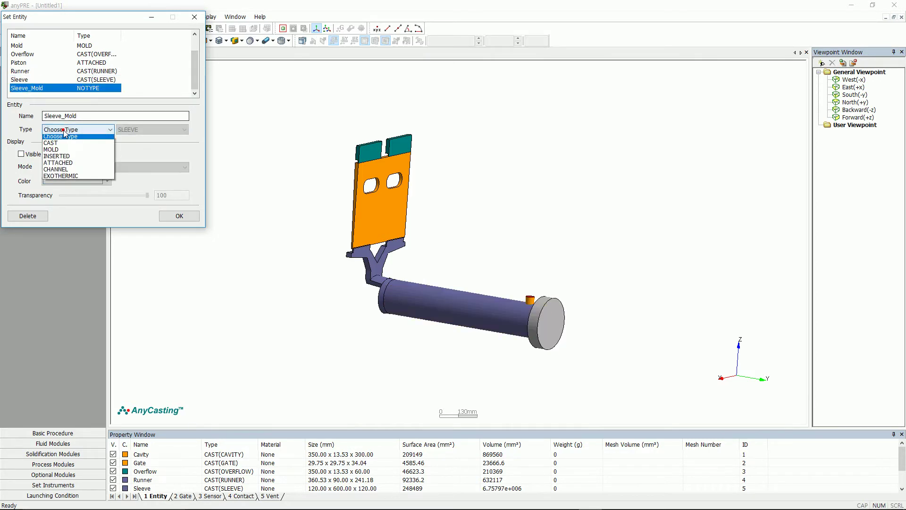
{"action": "left_click", "coordinate": [62, 152]}
{"action": "left_click", "coordinate": [175, 218]}
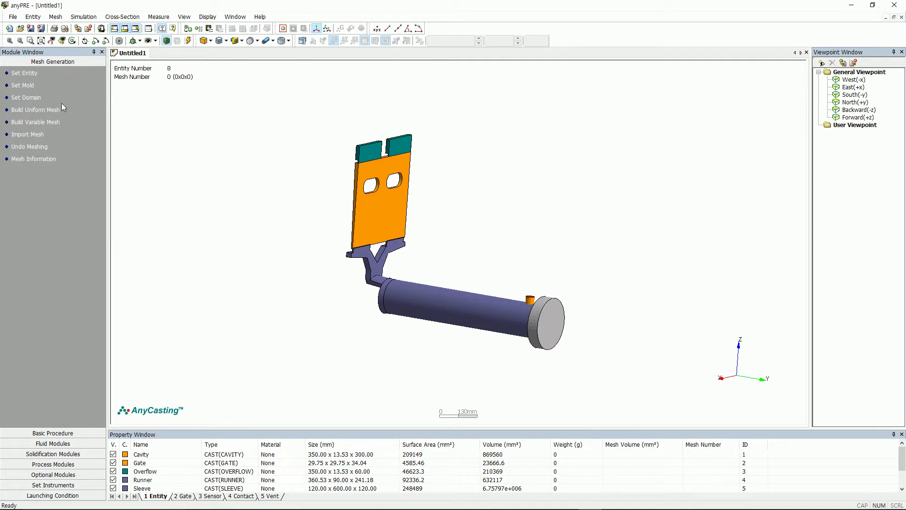
Set the mold for the Casting + Mold domain using the Mold Entity type
{"action": "left_click", "coordinate": [24, 85]}
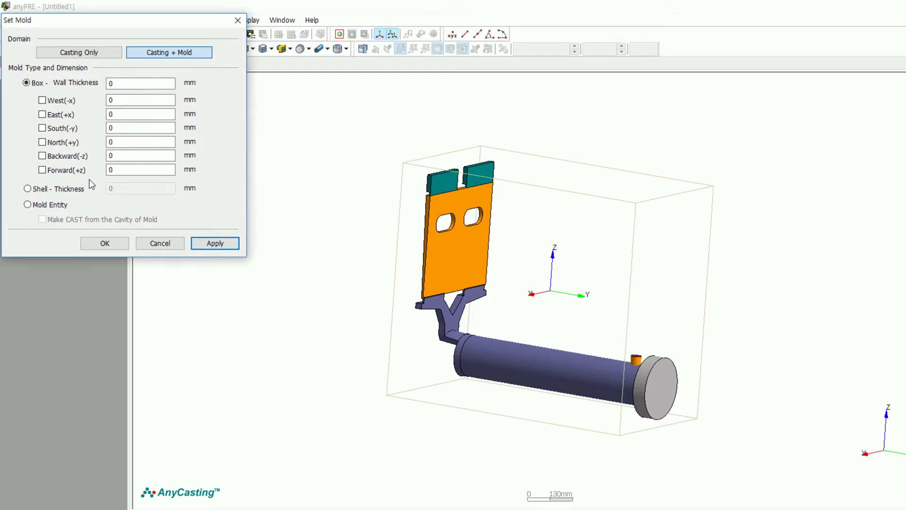
{"action": "left_click", "coordinate": [50, 202]}
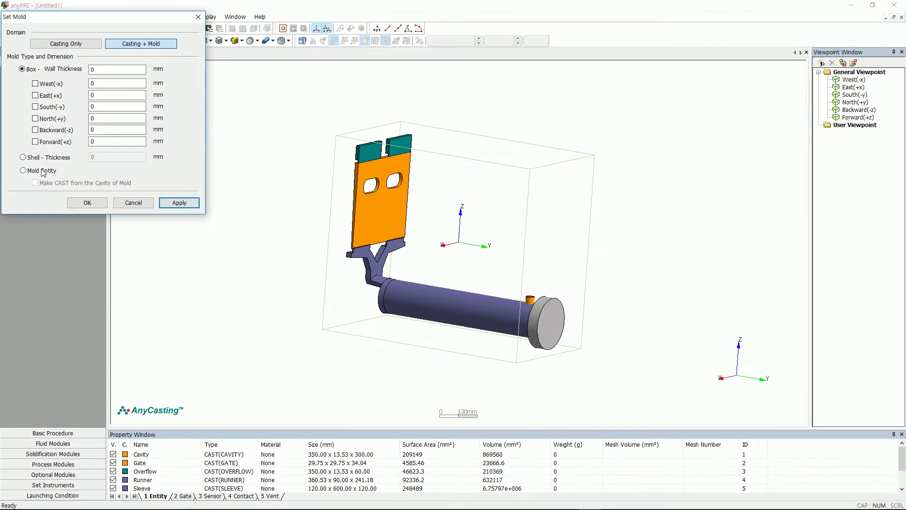
{"action": "left_click", "coordinate": [180, 202]}
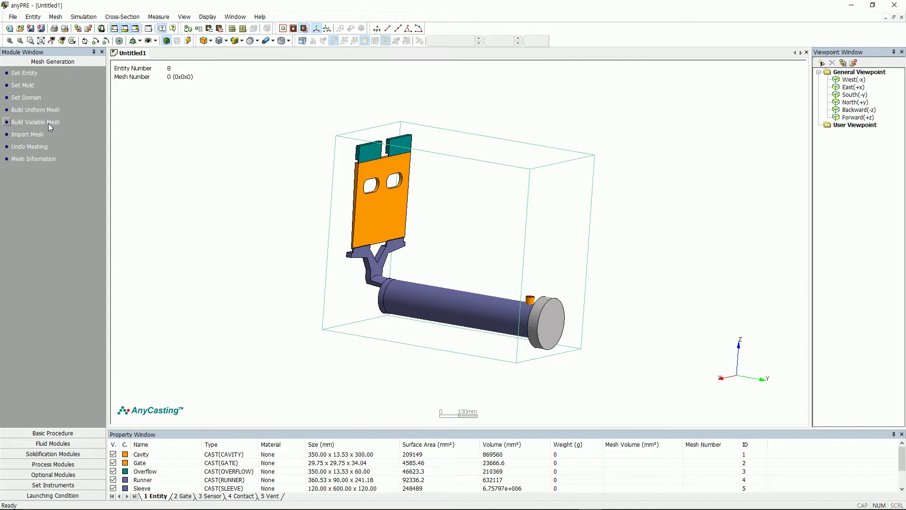
For the variable mesh, set an X-axis block across the runner's full width with 100 divisions and auto-block the remaining range
{"action": "left_click", "coordinate": [48, 123]}
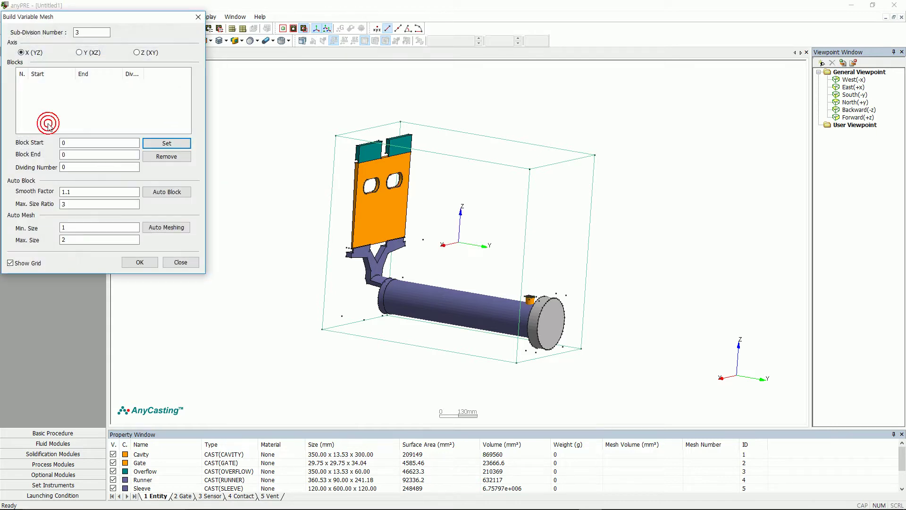
{"action": "left_click_drag", "start_coordinate": [391, 251], "coordinate": [394, 256]}
{"action": "key", "text": "y"}
{"action": "key", "text": "f"}
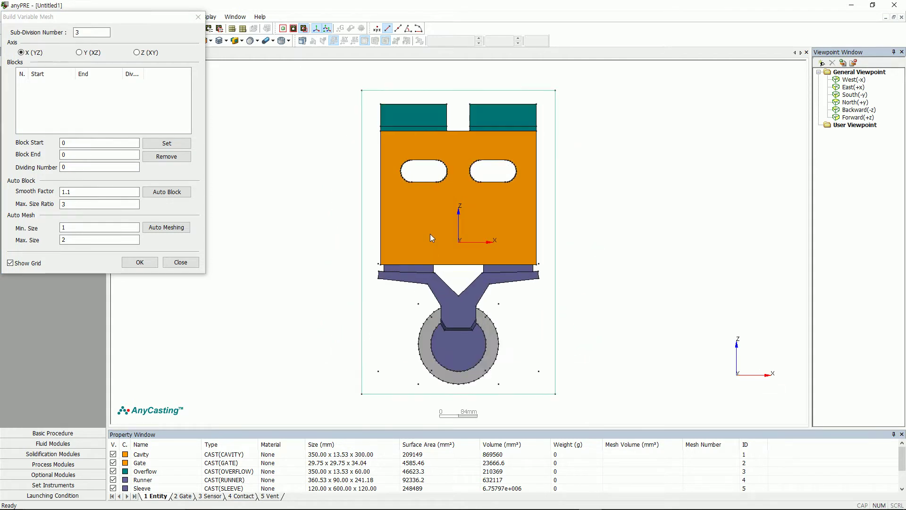
{"action": "left_click", "coordinate": [378, 278]}
{"action": "left_click", "coordinate": [538, 278]}
{"action": "left_click", "coordinate": [82, 166]}
{"action": "type", "text": "100"}
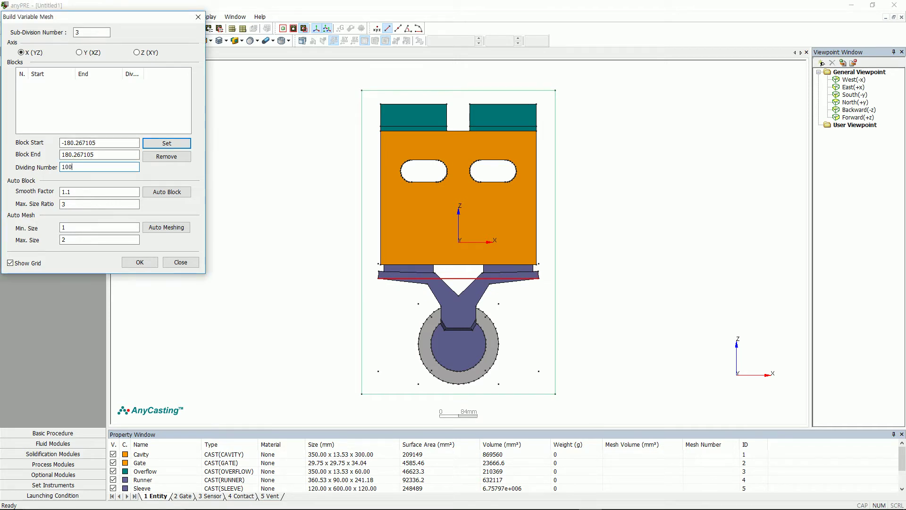
{"action": "left_click", "coordinate": [167, 143]}
{"action": "left_click", "coordinate": [168, 192]}
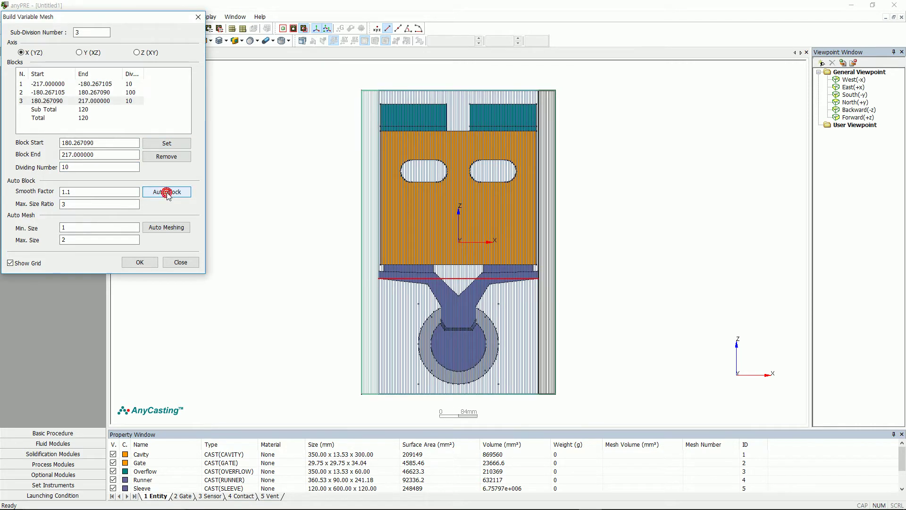
Set a Y-axis mesh block from -90 to 0 with 35 divisions and auto-block the rest of that axis
{"action": "left_click", "coordinate": [314, 210]}
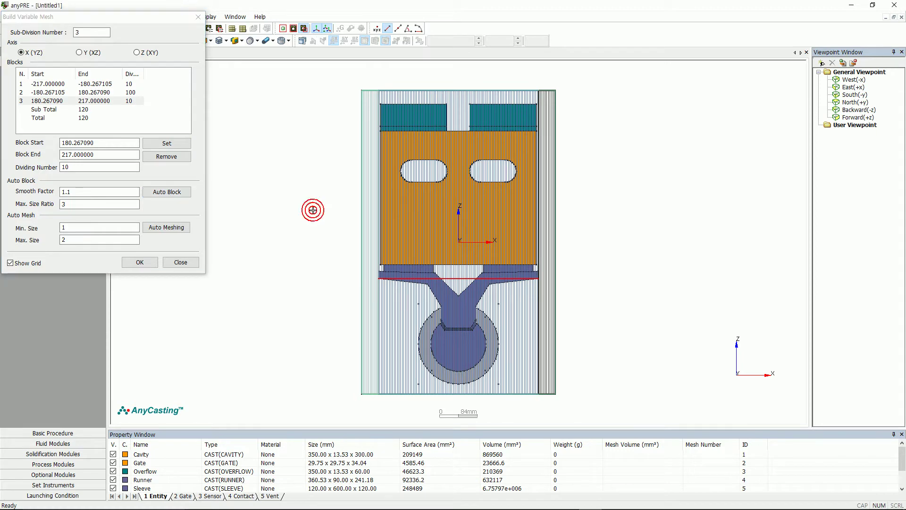
{"action": "key", "text": "x"}
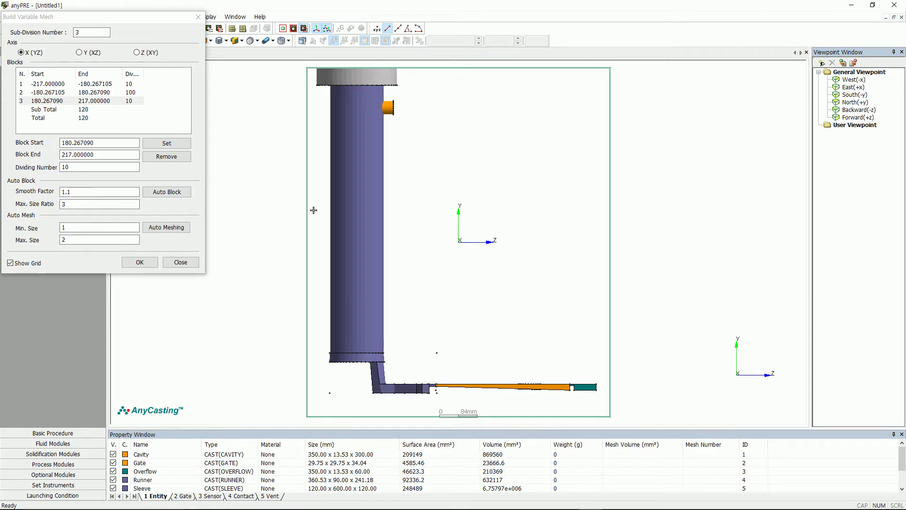
{"action": "left_click", "coordinate": [79, 52]}
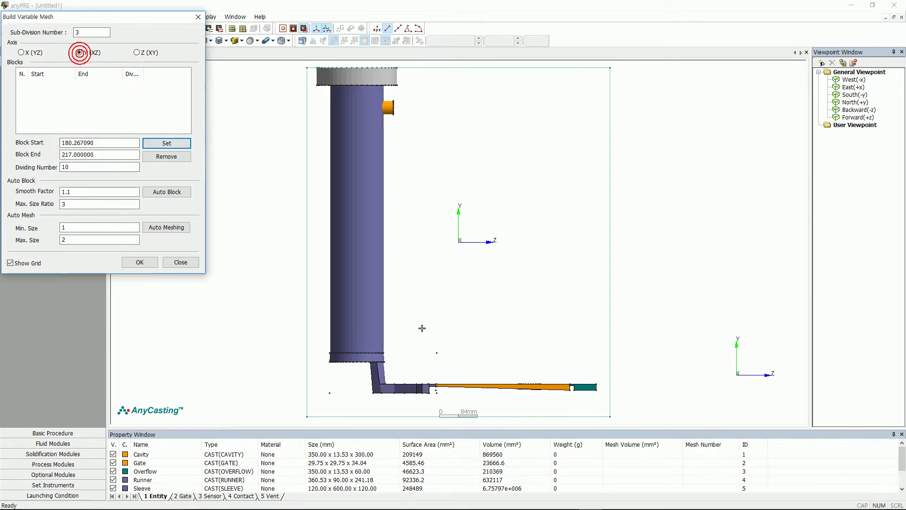
{"action": "left_click", "coordinate": [329, 392]}
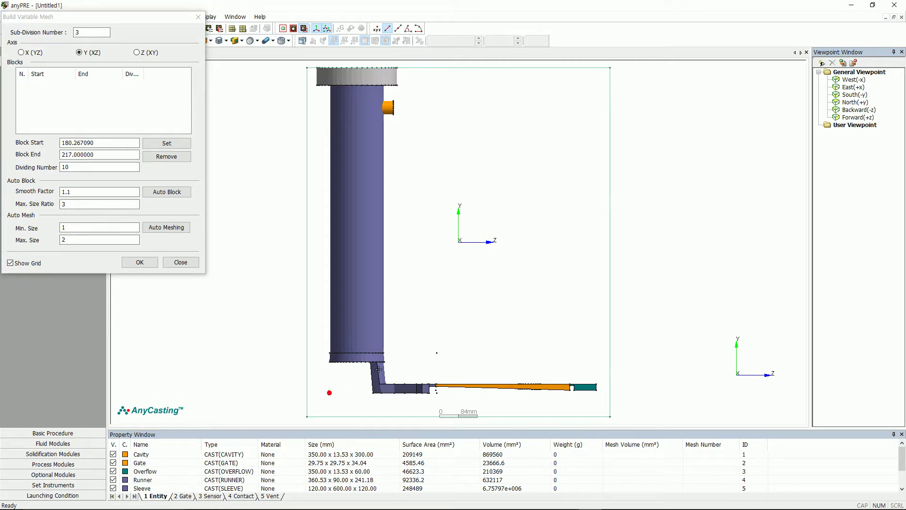
{"action": "left_click", "coordinate": [437, 352]}
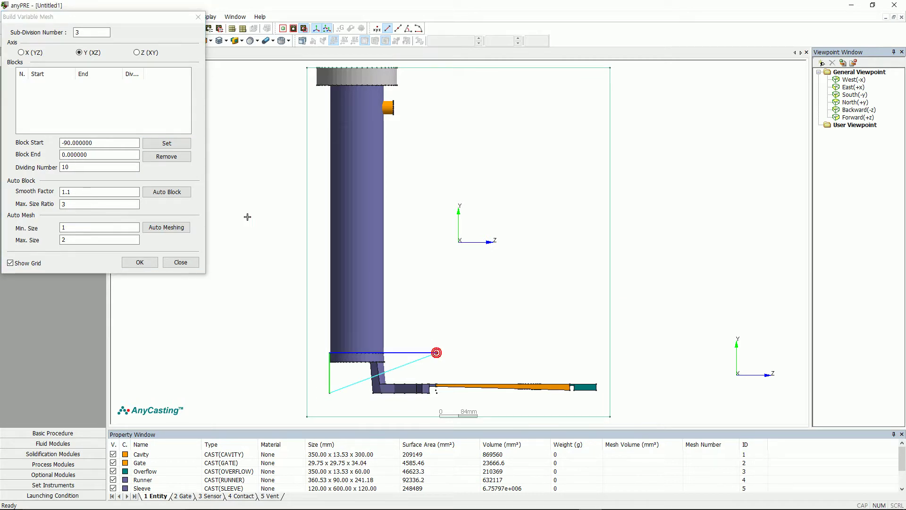
{"action": "double_click", "coordinate": [77, 165]}
{"action": "type", "text": "35"}
{"action": "left_click", "coordinate": [166, 143]}
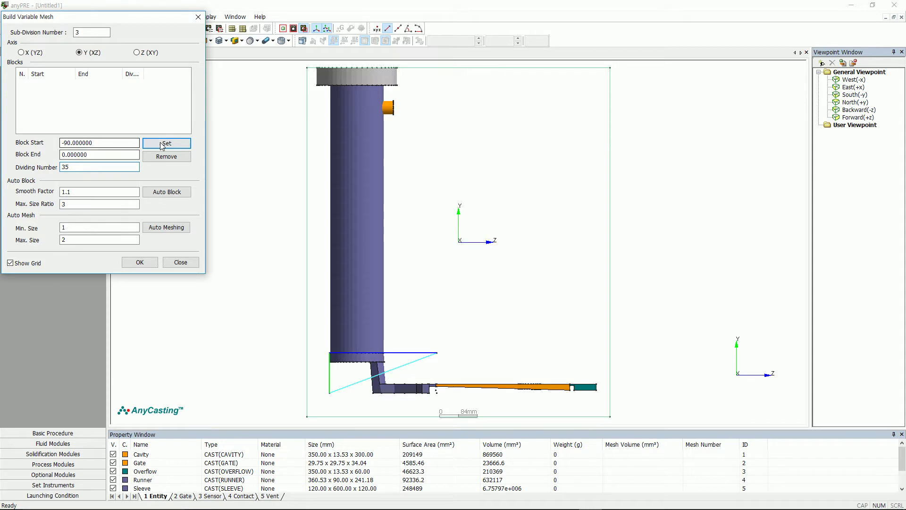
{"action": "left_click", "coordinate": [167, 191]}
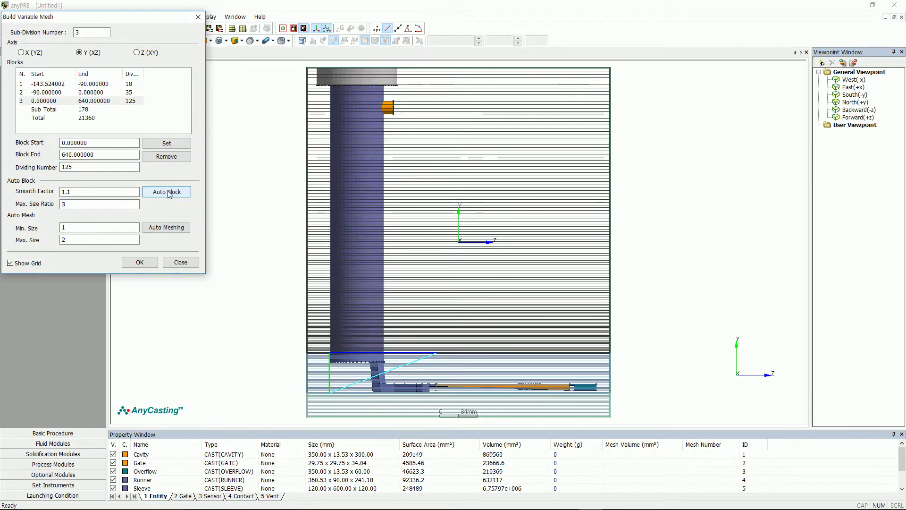
Set a Z-axis block from -61.671001 to 179.511993 with 70 divisions, auto-block the rest and build the variable mesh
{"action": "left_click", "coordinate": [137, 53]}
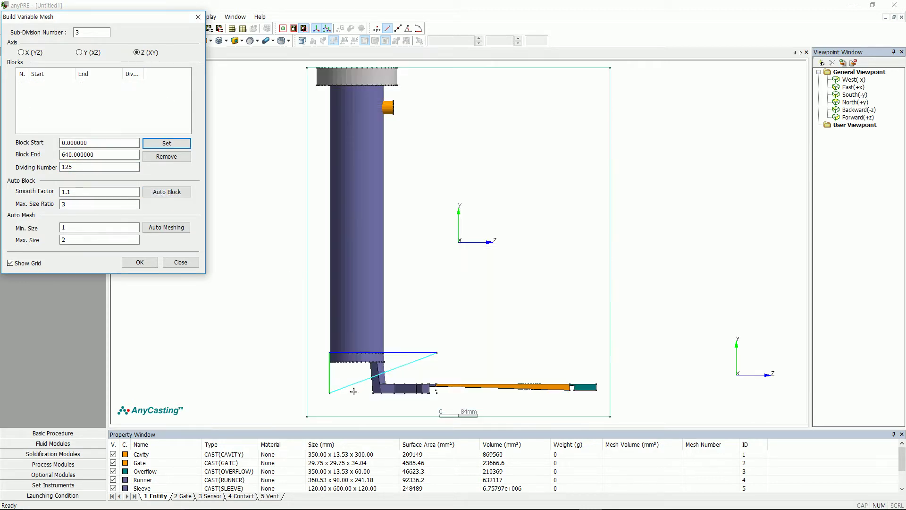
{"action": "left_click", "coordinate": [328, 394]}
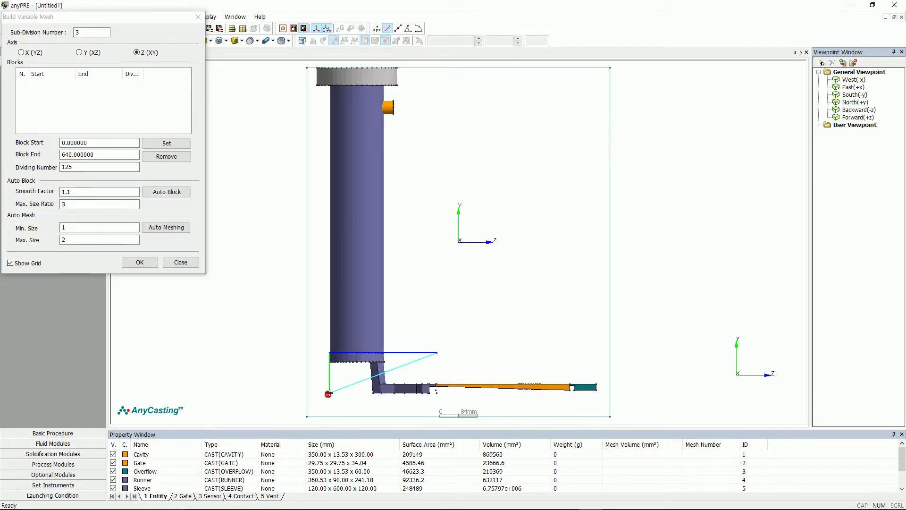
{"action": "left_click", "coordinate": [436, 353]}
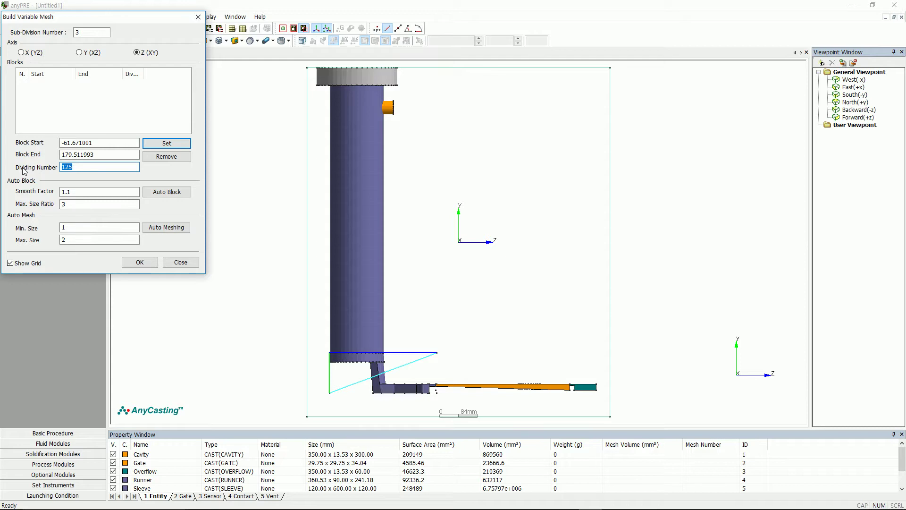
{"action": "type", "text": "70"}
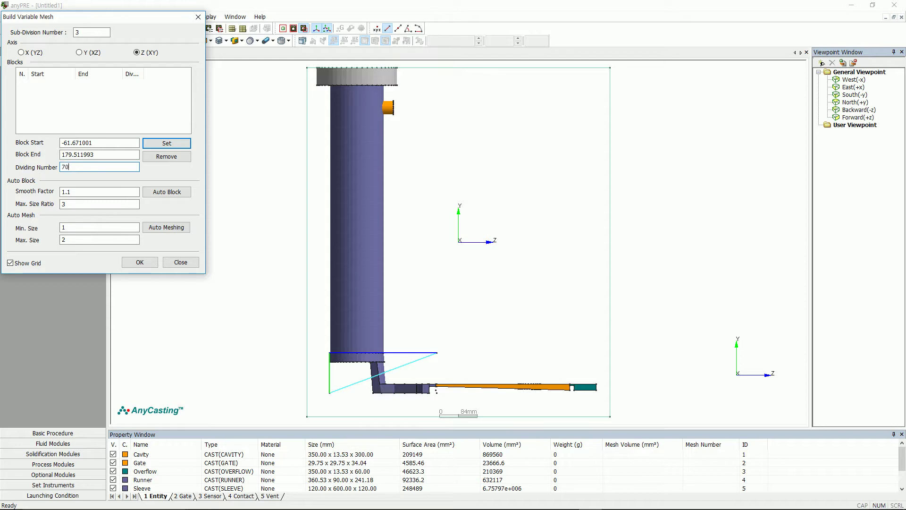
{"action": "left_click", "coordinate": [161, 144]}
{"action": "left_click", "coordinate": [178, 192]}
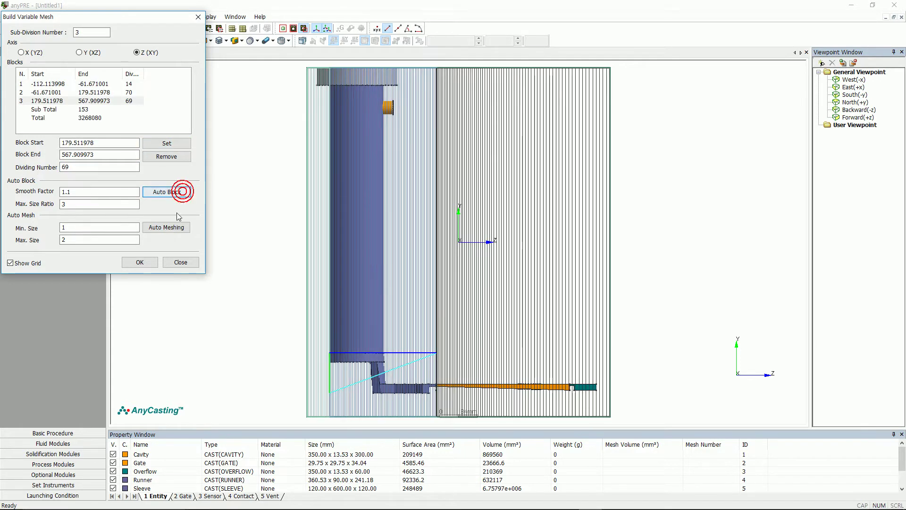
{"action": "left_click", "coordinate": [139, 262]}
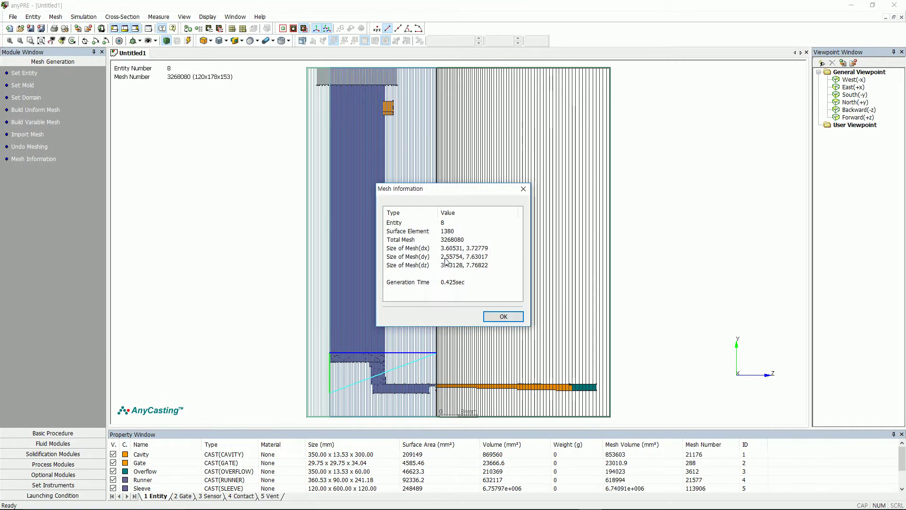
{"action": "left_click", "coordinate": [503, 316]}
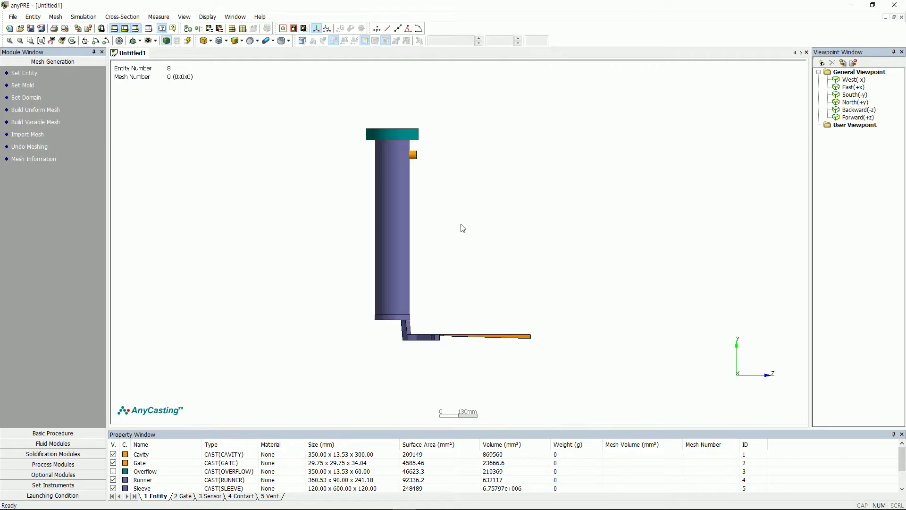
Build a uniform mesh with a total of 4000000 cells
{"action": "left_click", "coordinate": [46, 109]}
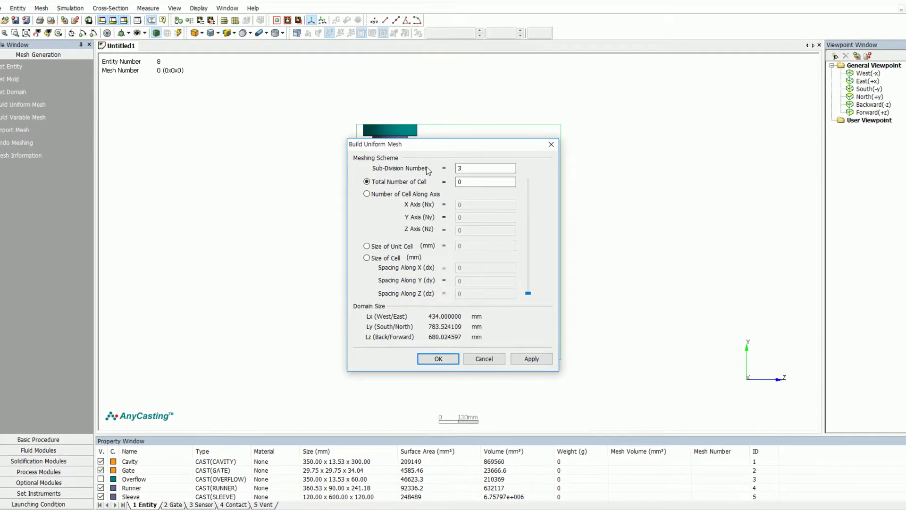
{"action": "double_click", "coordinate": [472, 184]}
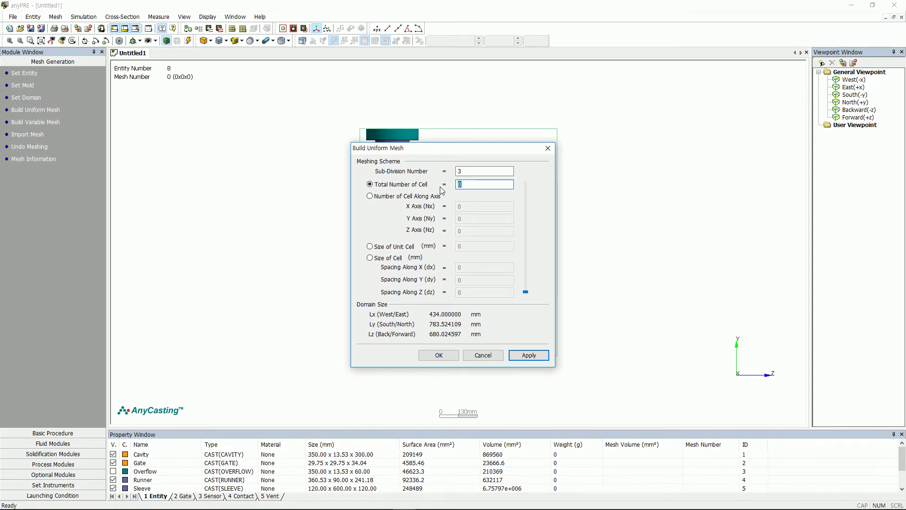
{"action": "type", "text": "400,0000"}
{"action": "left_click", "coordinate": [528, 355]}
{"action": "left_click", "coordinate": [440, 355]}
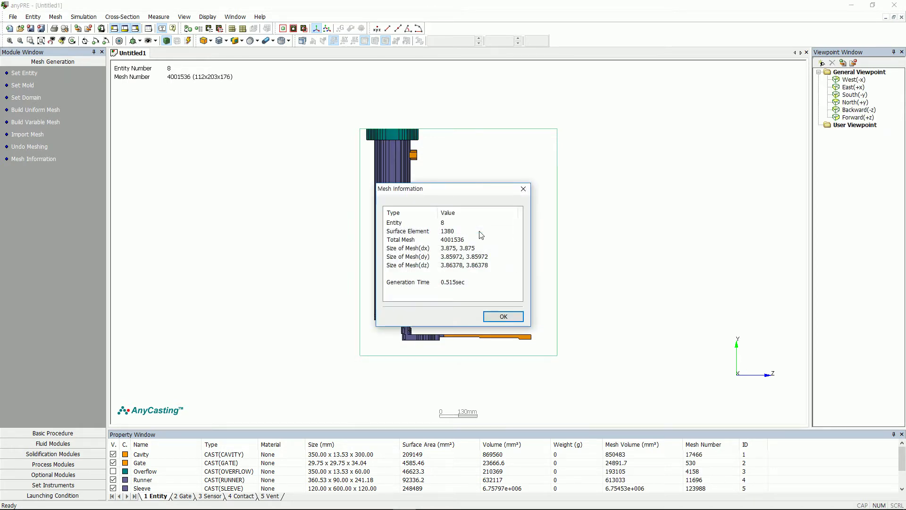
{"action": "key", "text": "Return"}
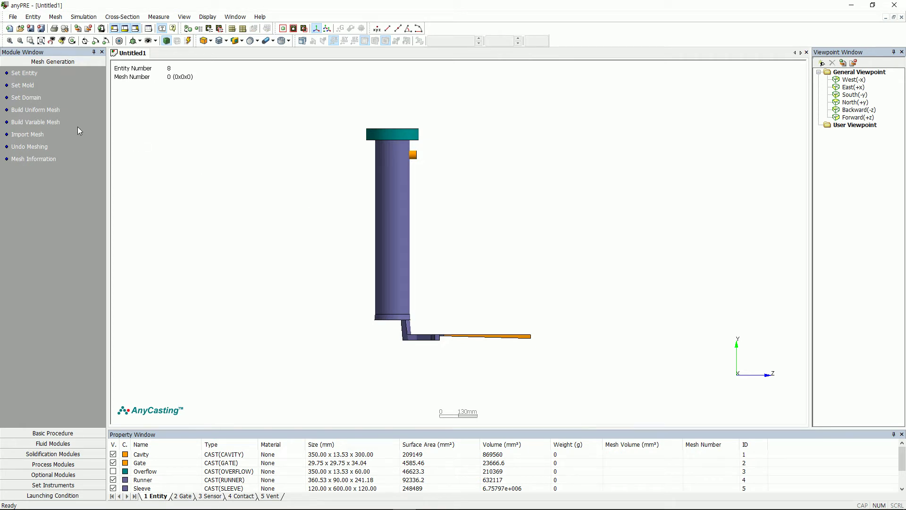
Auto-mesh the X, Y and Z axes with minimum size 1 and maximum size 2, and build the variable mesh
{"action": "left_click", "coordinate": [24, 122]}
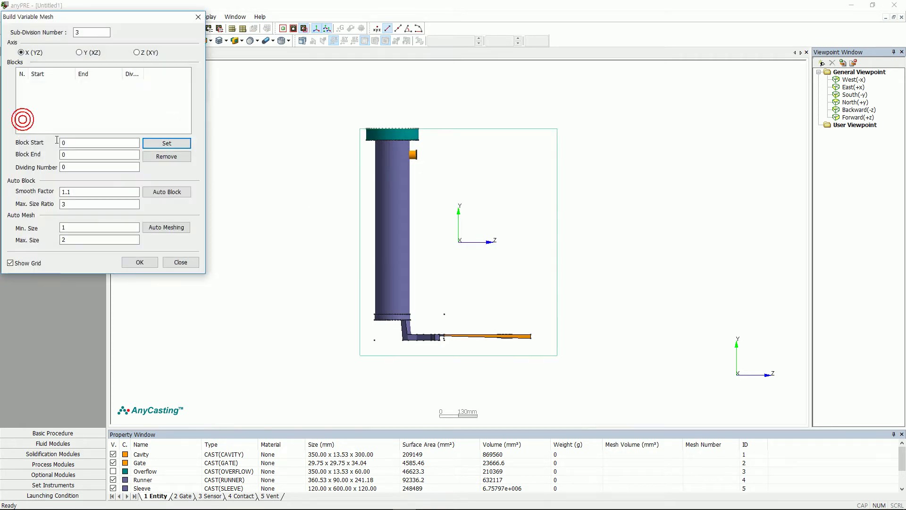
{"action": "left_click", "coordinate": [167, 228]}
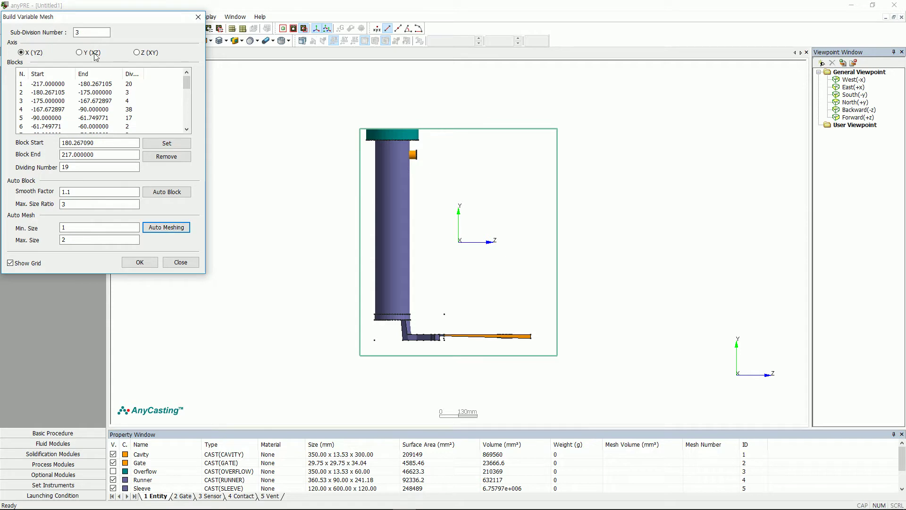
{"action": "left_click", "coordinate": [164, 233]}
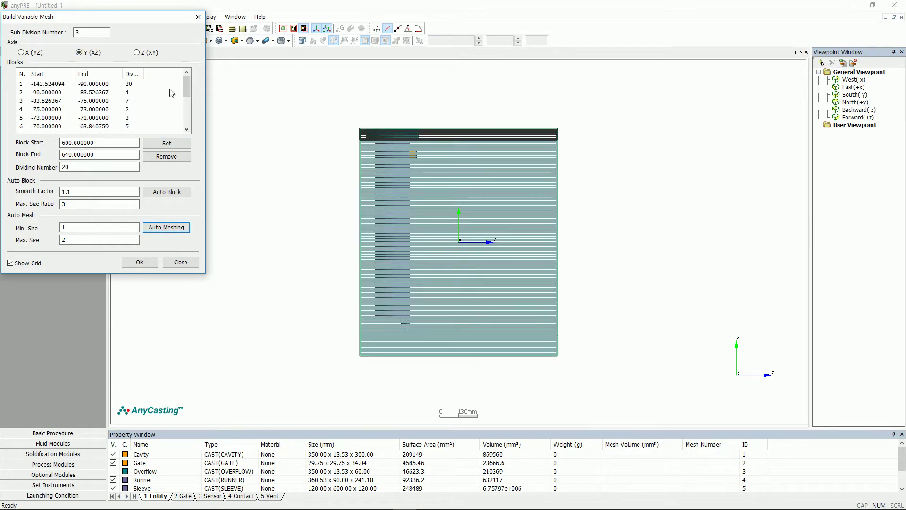
{"action": "left_click", "coordinate": [152, 52]}
{"action": "left_click", "coordinate": [180, 228]}
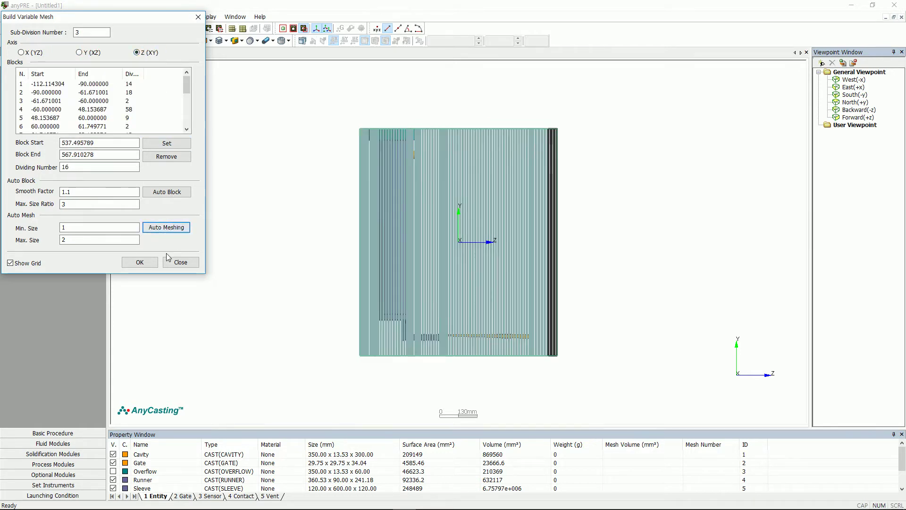
{"action": "left_click", "coordinate": [149, 264]}
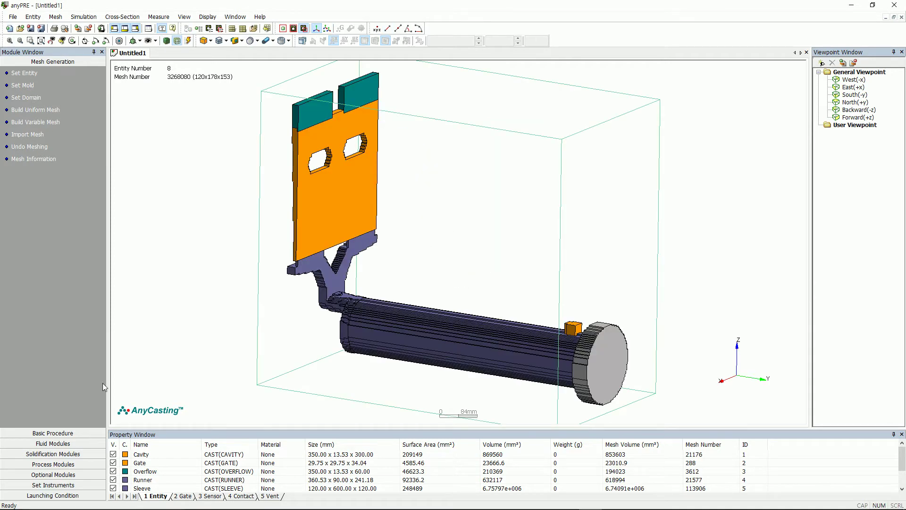
Set the target process to High Pressure Die Casting in Group3 (Pressurized) and reset the HTC values to default
{"action": "left_click", "coordinate": [50, 432]}
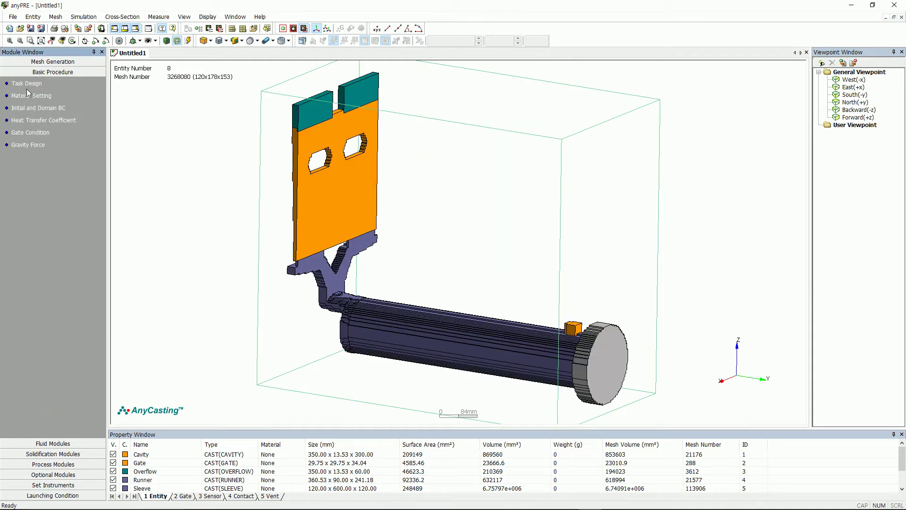
{"action": "left_click", "coordinate": [30, 84]}
{"action": "left_click", "coordinate": [378, 211]}
{"action": "left_click", "coordinate": [402, 231]}
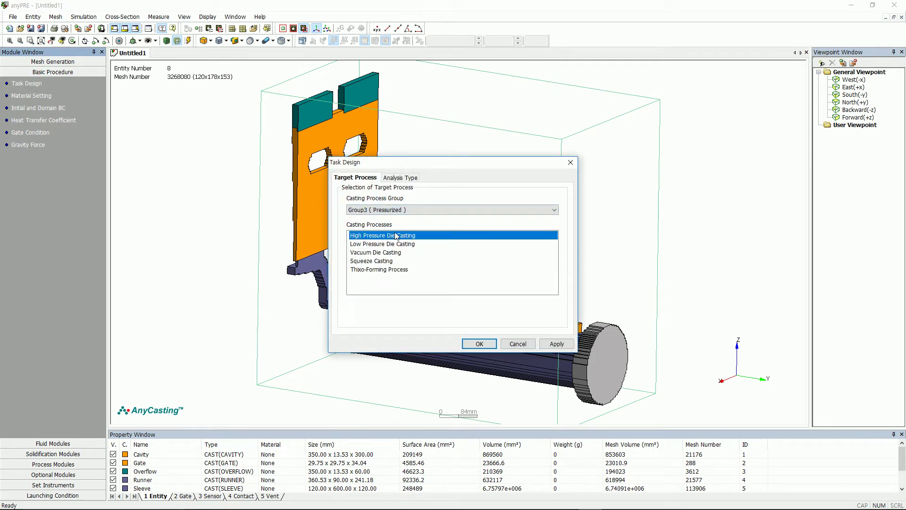
{"action": "left_click", "coordinate": [556, 343]}
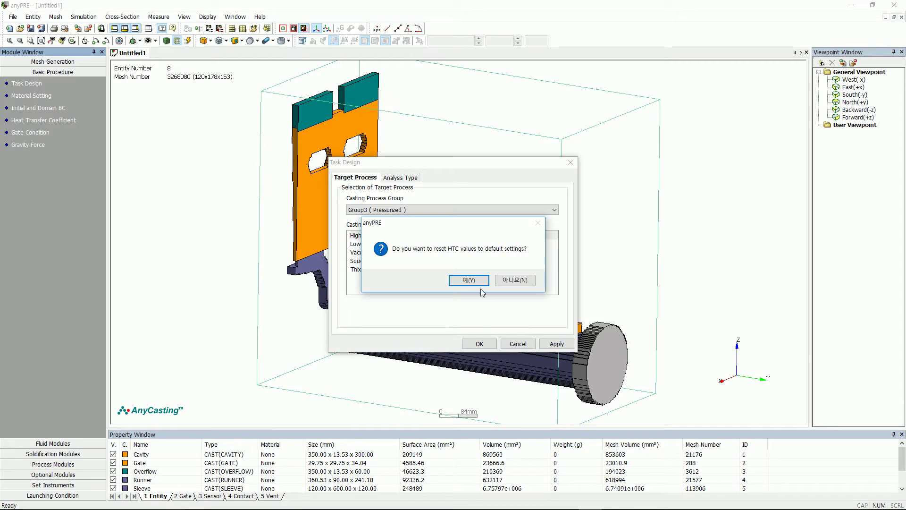
{"action": "left_click", "coordinate": [468, 280]}
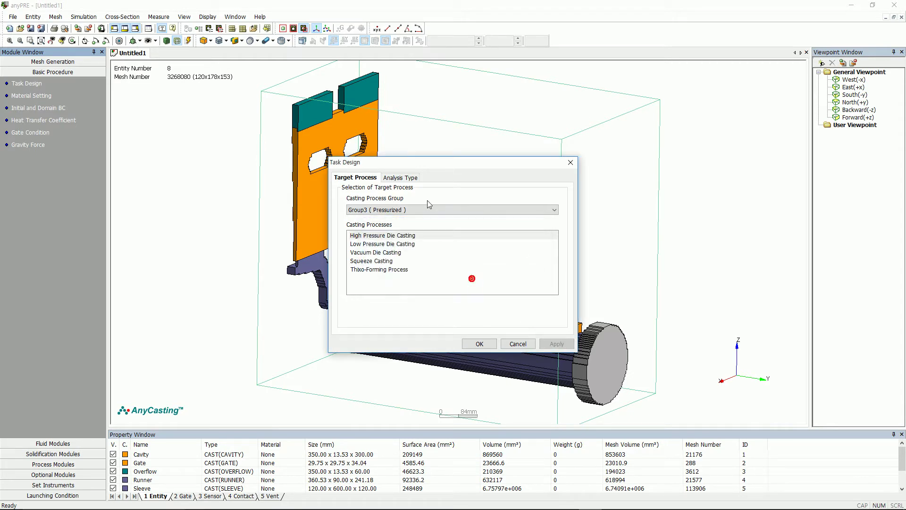
Set the analysis type to Mold Filling and Heat/Solidification 'During and After Filling', with Solid Fraction as the ending condition
{"action": "left_click", "coordinate": [400, 177]}
{"action": "left_click", "coordinate": [407, 242]}
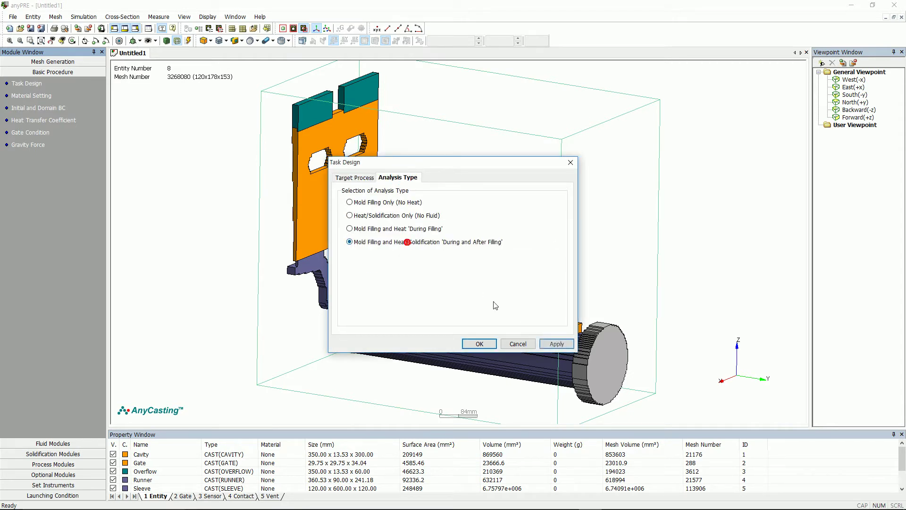
{"action": "left_click", "coordinate": [556, 343]}
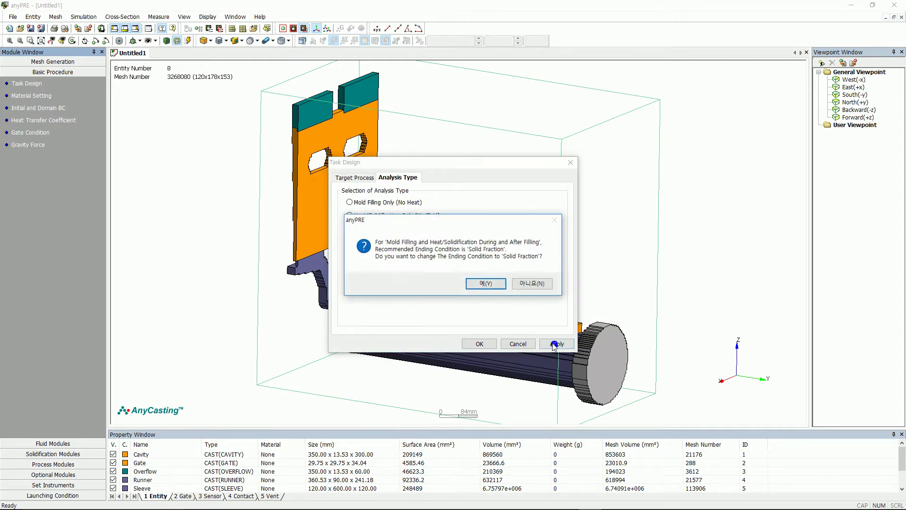
{"action": "left_click", "coordinate": [486, 284]}
{"action": "left_click", "coordinate": [474, 342]}
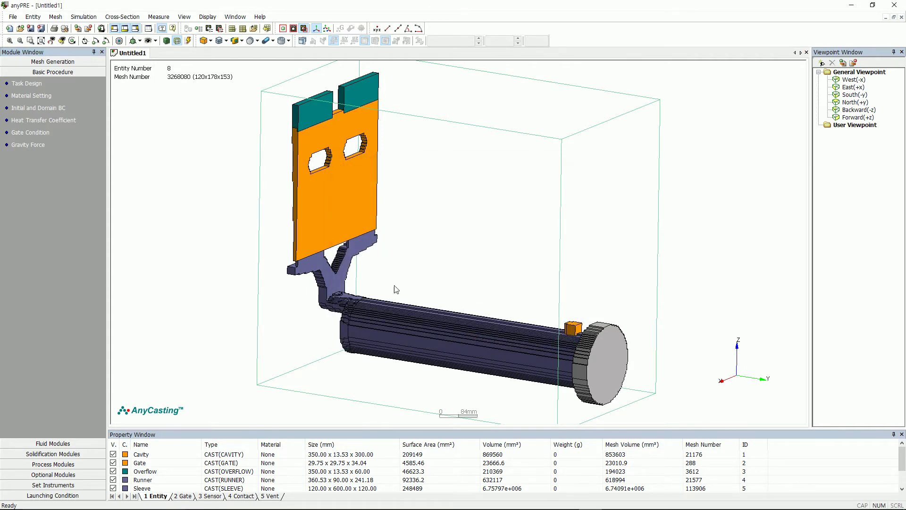
Assign the JIS aluminum alloy ADC12 to the Cavity and copy it to all other CAST entities
{"action": "left_click", "coordinate": [27, 96]}
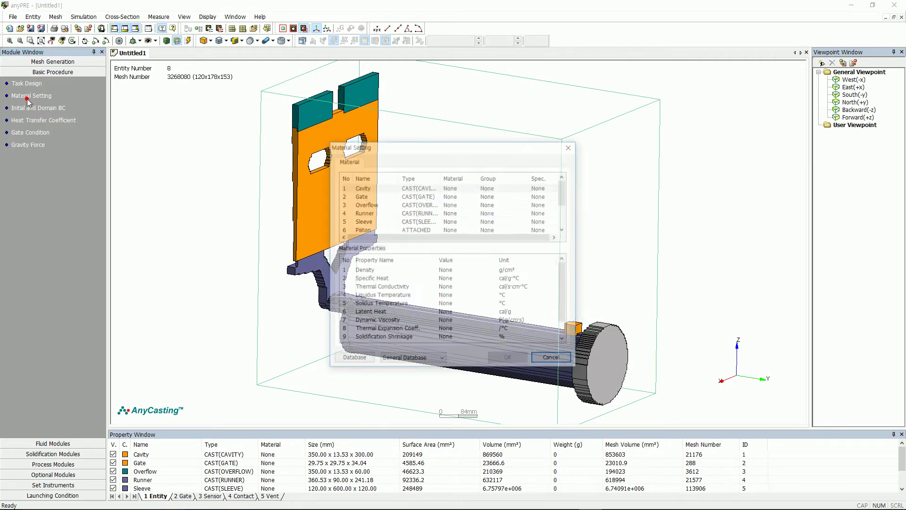
{"action": "left_click", "coordinate": [368, 188]}
{"action": "left_click", "coordinate": [359, 361]}
{"action": "left_click", "coordinate": [298, 208]}
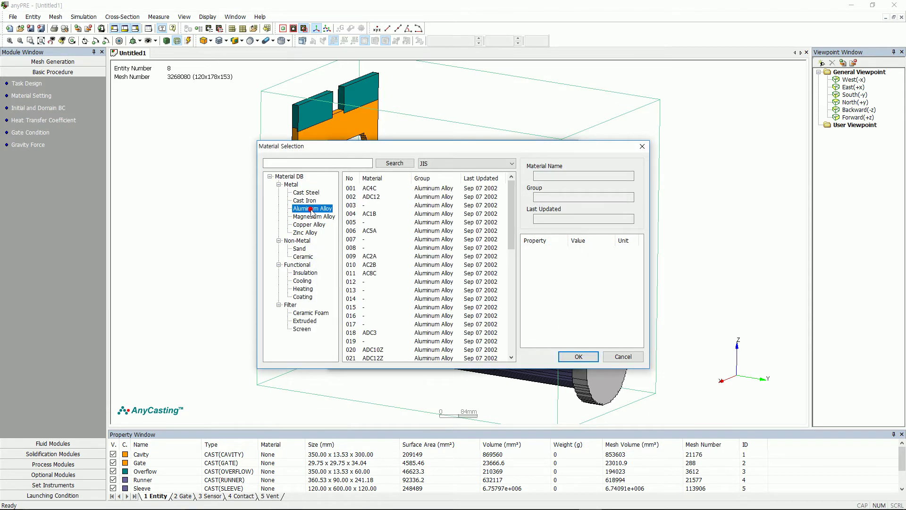
{"action": "left_click", "coordinate": [379, 196]}
{"action": "left_click", "coordinate": [568, 357]}
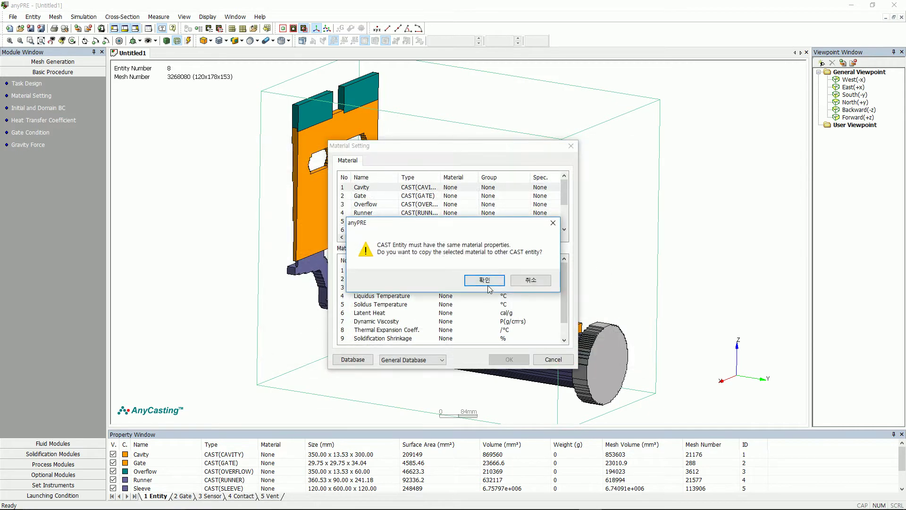
{"action": "left_click", "coordinate": [485, 280]}
Assign the JIS cast steel SKD61 to the Piston, Mold and Sleeve_Mold entities
{"action": "left_click_drag", "start_coordinate": [561, 199], "coordinate": [564, 217]}
{"action": "left_click", "coordinate": [367, 197]}
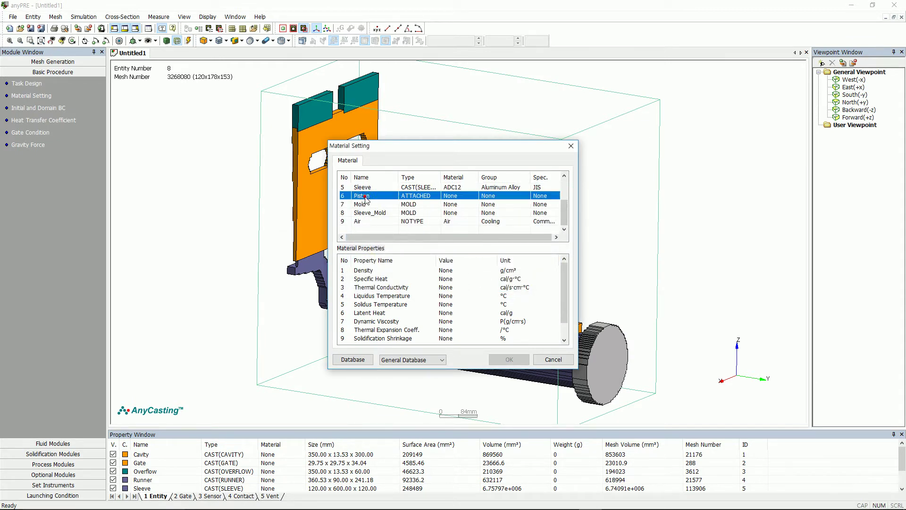
{"action": "left_click", "coordinate": [371, 213], "text": "shift"}
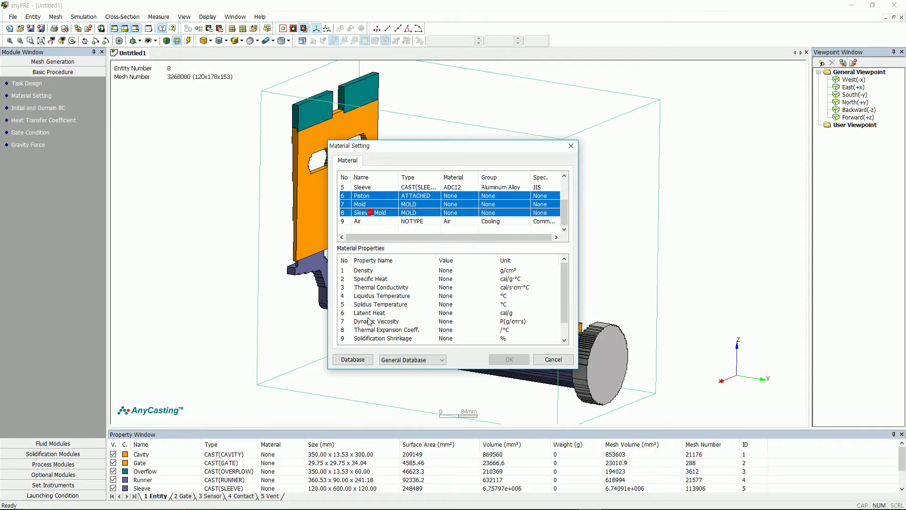
{"action": "left_click", "coordinate": [354, 359]}
{"action": "left_click", "coordinate": [306, 192]}
{"action": "left_click_drag", "start_coordinate": [509, 188], "coordinate": [503, 264]}
{"action": "left_click", "coordinate": [377, 214]}
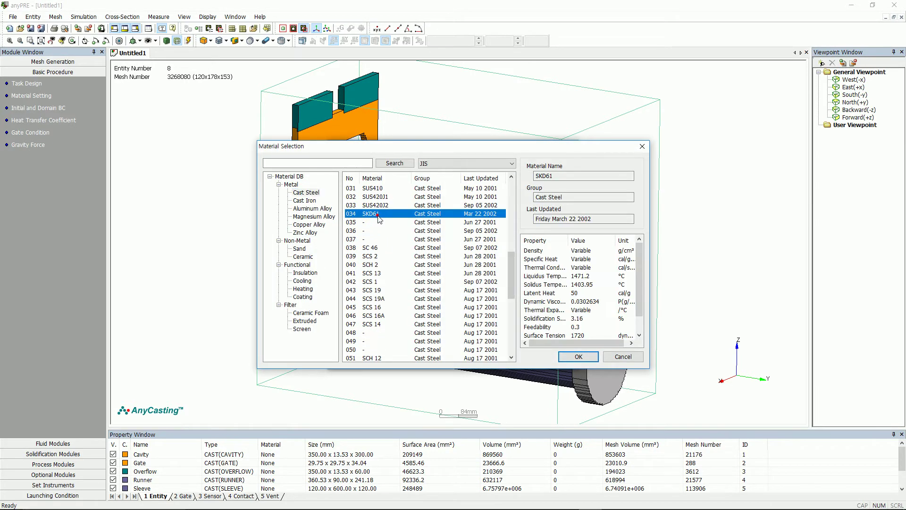
{"action": "left_click", "coordinate": [570, 353]}
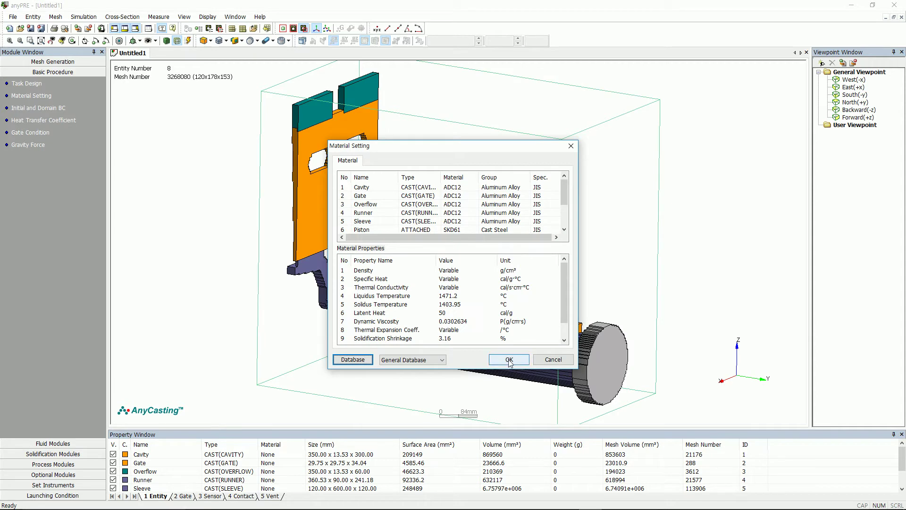
{"action": "left_click", "coordinate": [508, 359]}
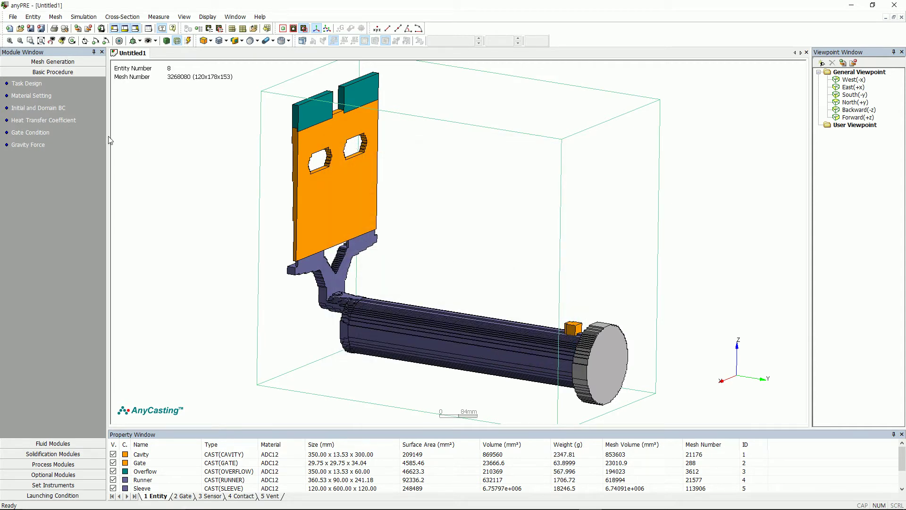
Set the constant initial temperature of the Piston, Mold and Sleeve_Mold to 180 °C
{"action": "left_click", "coordinate": [45, 109]}
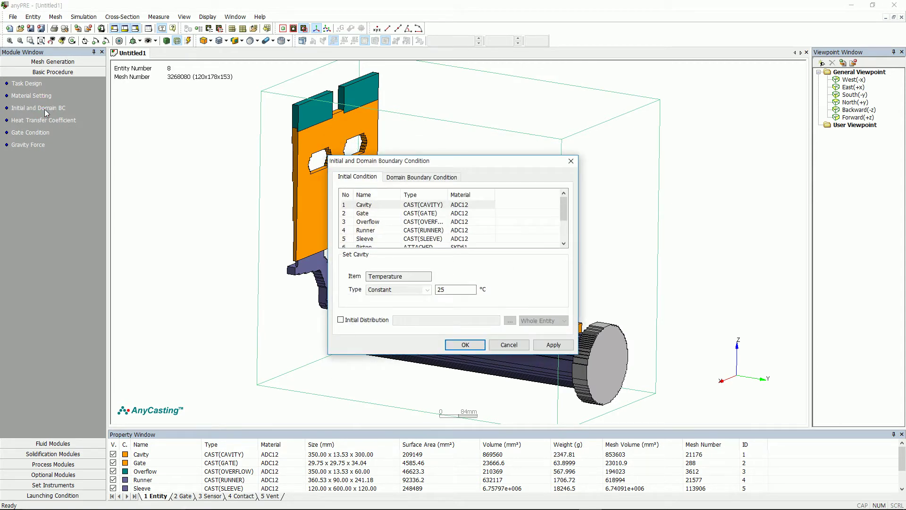
{"action": "scroll", "coordinate": [391, 220], "scroll_direction": "down", "scroll_amount": 2}
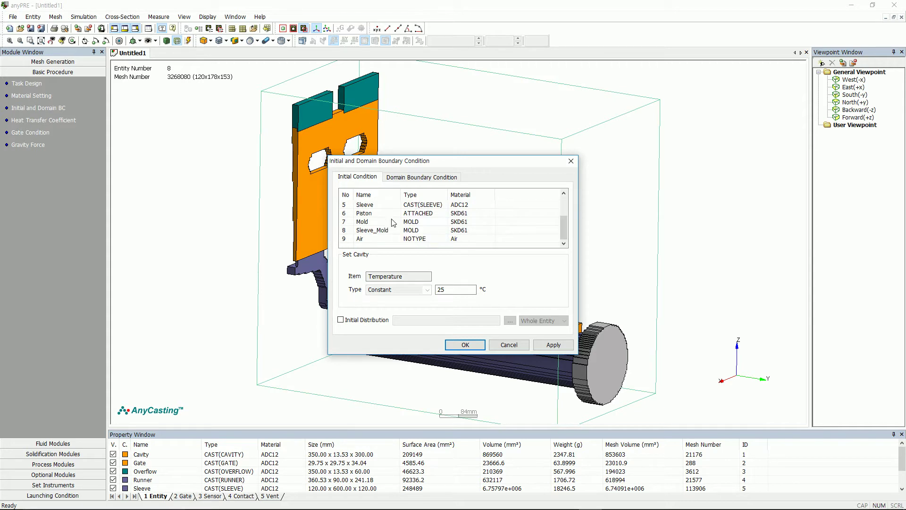
{"action": "left_click", "coordinate": [380, 213]}
{"action": "left_click", "coordinate": [380, 231], "text": "shift"}
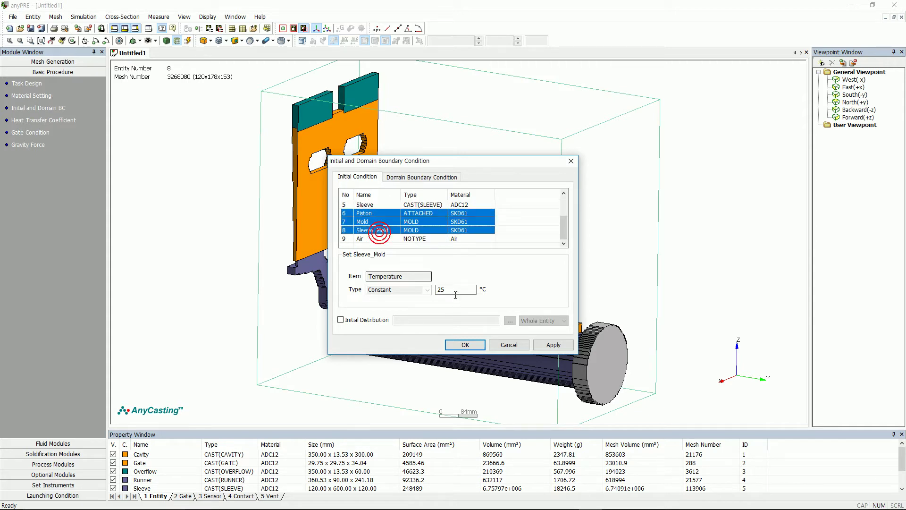
{"action": "double_click", "coordinate": [456, 289]}
{"action": "type", "text": "18"}
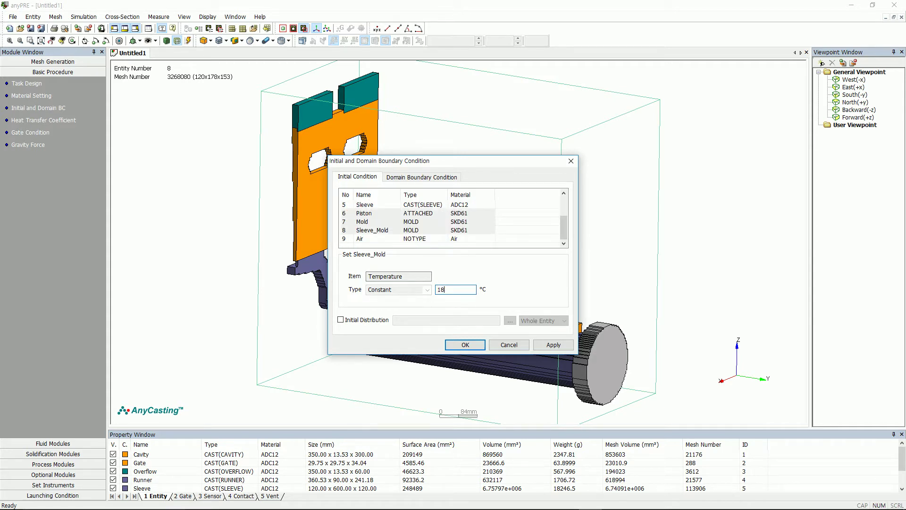
{"action": "type", "text": "0"}
{"action": "left_click", "coordinate": [553, 344]}
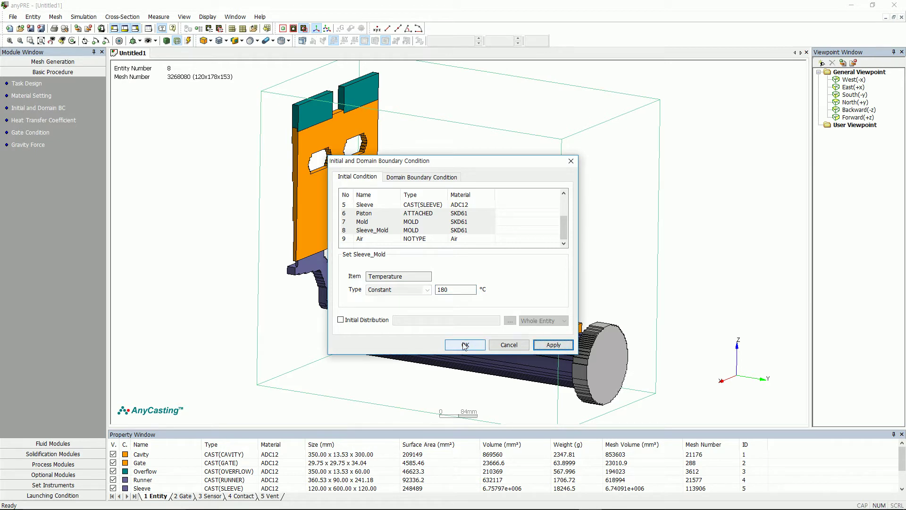
{"action": "left_click", "coordinate": [465, 345]}
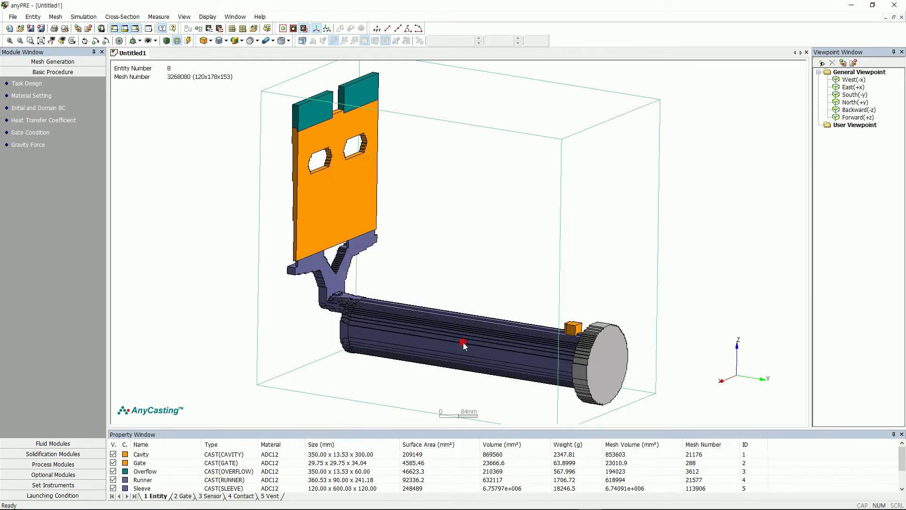
Set the constant heat transfer coefficient between the Sleeve and the Piston to 0.02 cal/cm²·s·°C
{"action": "left_click", "coordinate": [53, 120]}
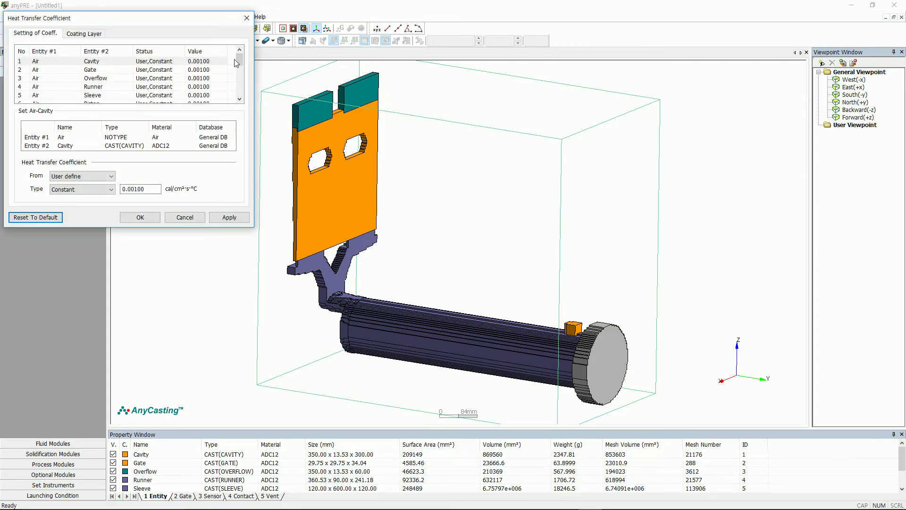
{"action": "left_click_drag", "start_coordinate": [240, 57], "coordinate": [219, 89]}
{"action": "left_click", "coordinate": [219, 88]}
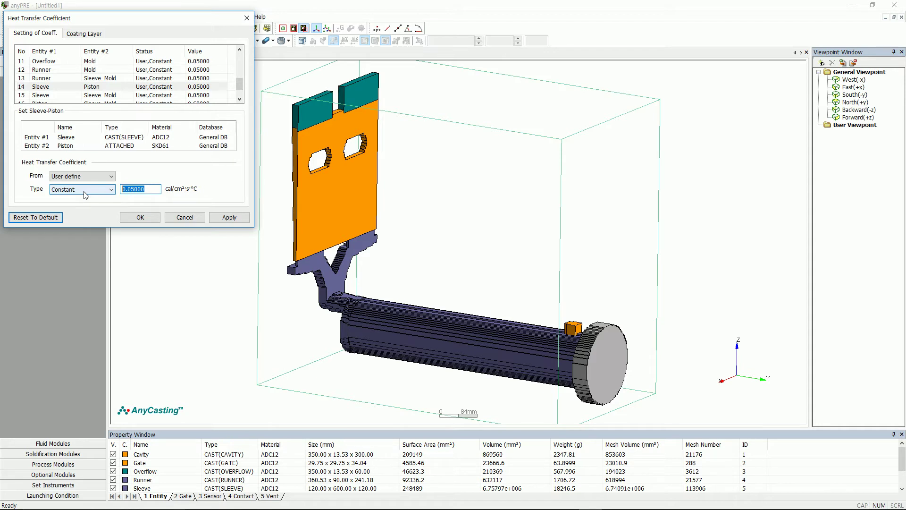
{"action": "type", "text": "0.02"}
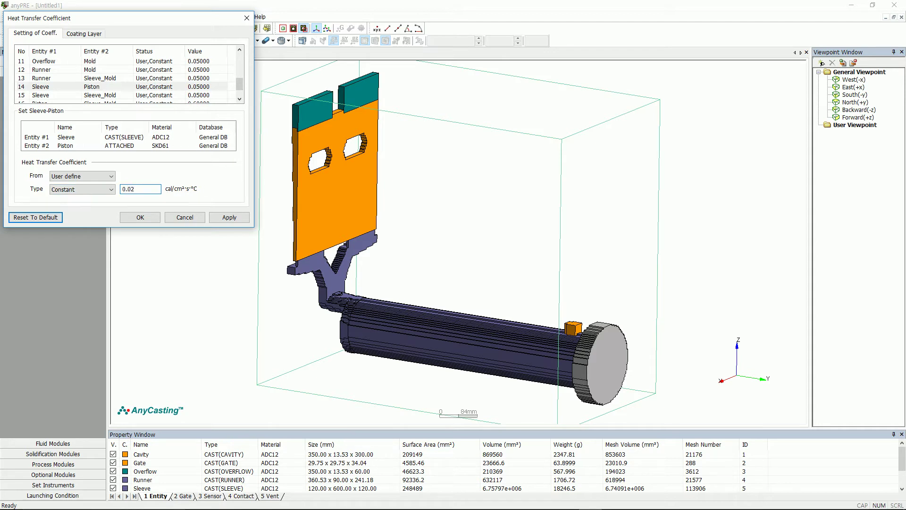
{"action": "left_click", "coordinate": [229, 217]}
{"action": "left_click", "coordinate": [239, 99]}
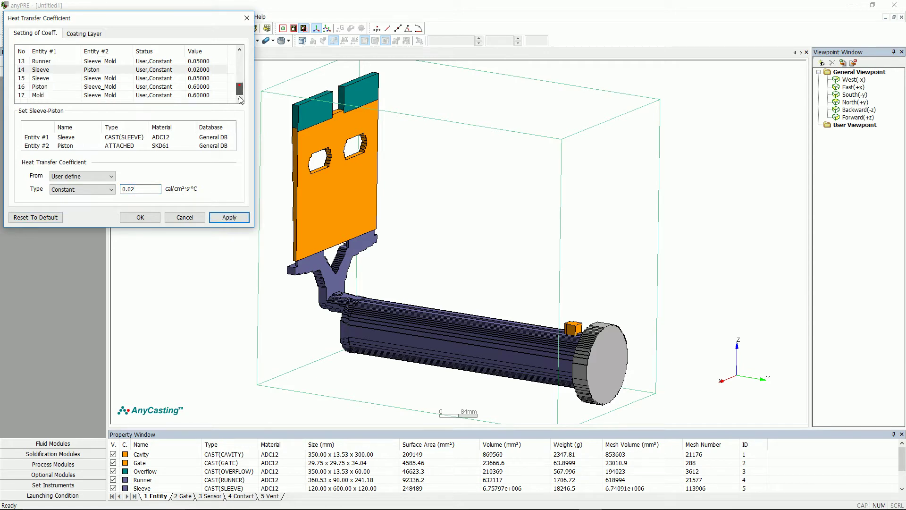
{"action": "left_click", "coordinate": [140, 218]}
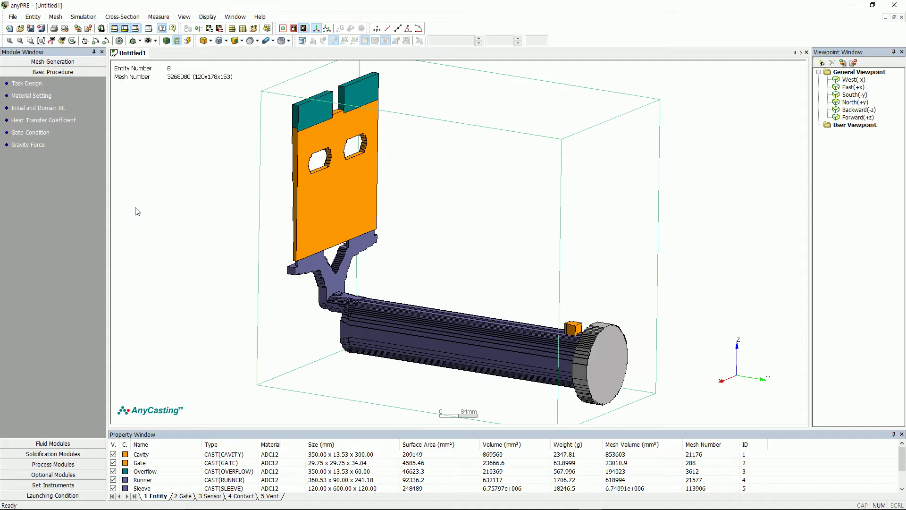
Set the gate condition during filling to a constant temperature of 680 °C and a constant velocity of 150 cm/s
{"action": "left_click", "coordinate": [33, 132]}
{"action": "left_click", "coordinate": [145, 162]}
{"action": "type", "text": "680"}
{"action": "left_click", "coordinate": [158, 182]}
{"action": "double_click", "coordinate": [158, 182]}
{"action": "type", "text": "150"}
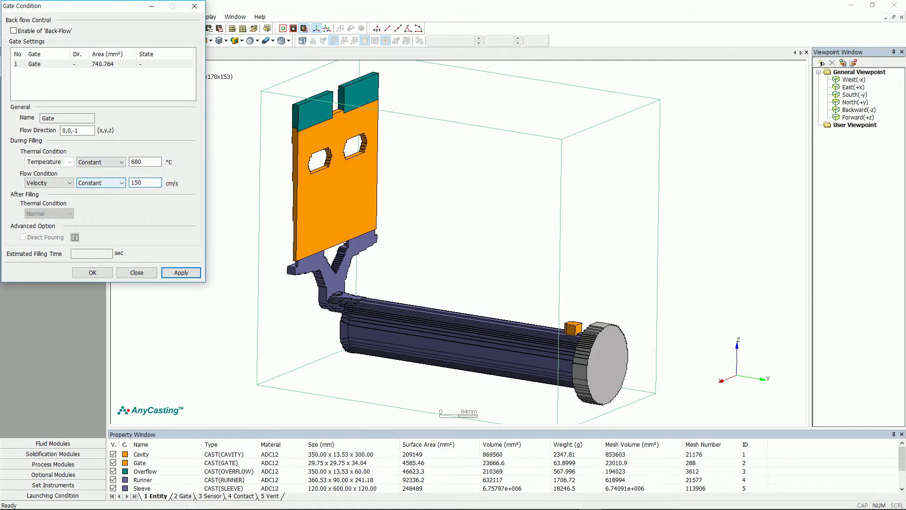
{"action": "left_click", "coordinate": [182, 273]}
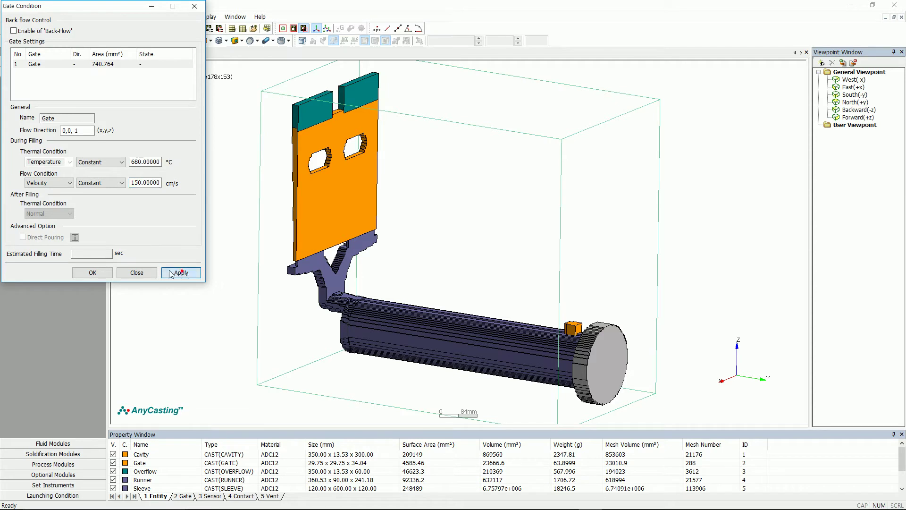
{"action": "left_click", "coordinate": [98, 278]}
Enable gravity force and set its direction to -z
{"action": "left_click", "coordinate": [26, 145]}
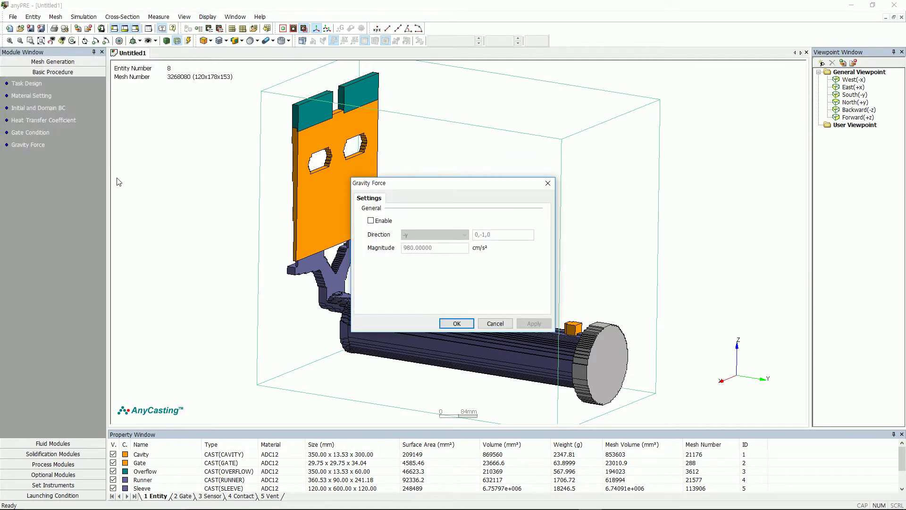
{"action": "left_click", "coordinate": [371, 220]}
{"action": "left_click", "coordinate": [404, 234]}
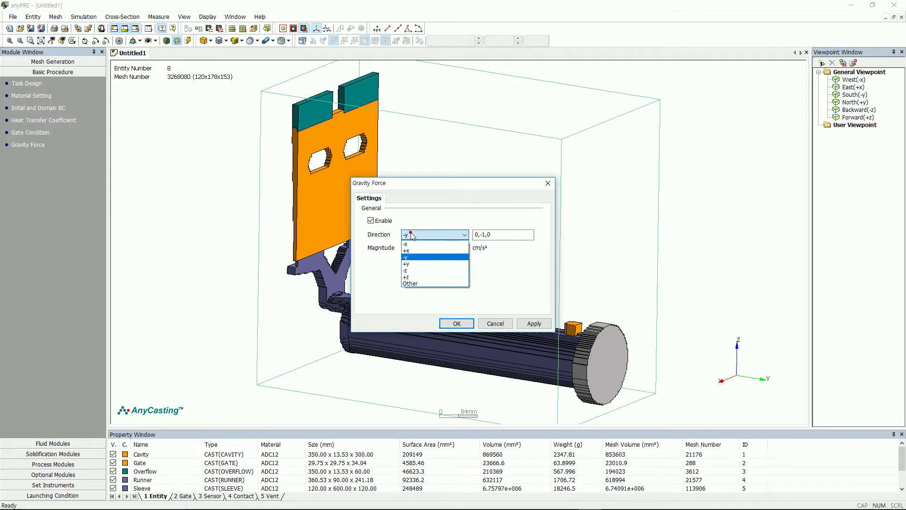
{"action": "left_click", "coordinate": [413, 271]}
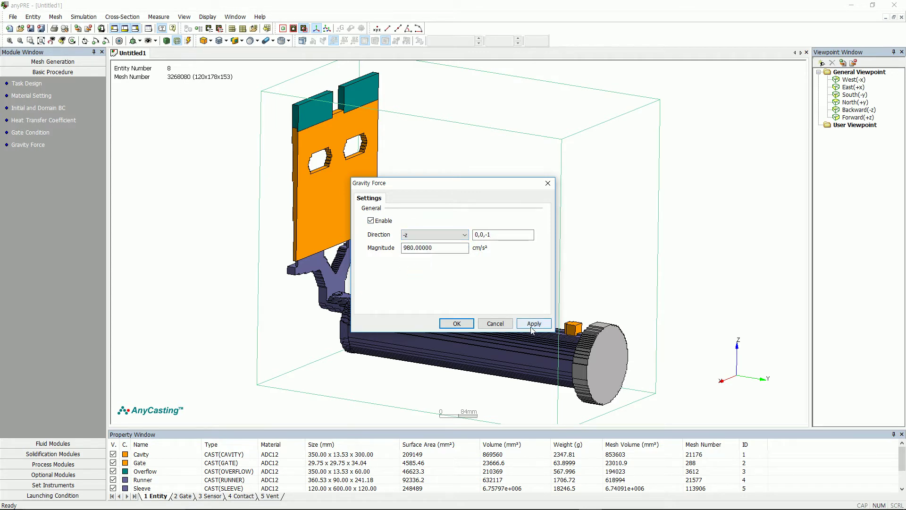
{"action": "left_click", "coordinate": [533, 324]}
{"action": "left_click", "coordinate": [451, 323]}
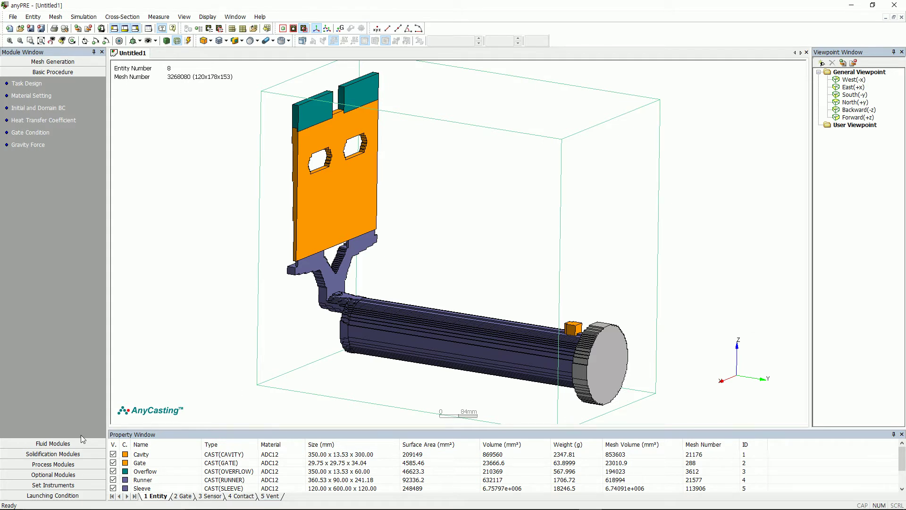
Enable the turbulence model with the Standard k-e Model and Original constants
{"action": "left_click", "coordinate": [66, 444]}
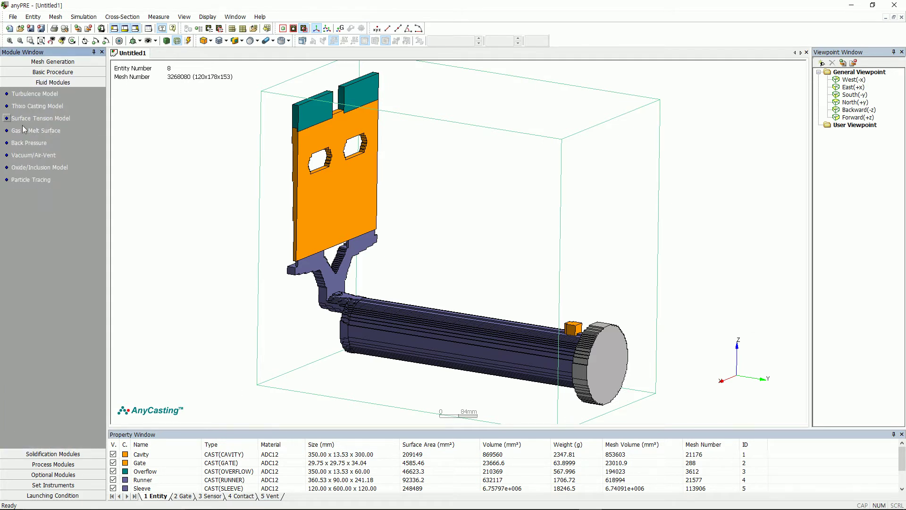
{"action": "left_click", "coordinate": [36, 95]}
{"action": "left_click", "coordinate": [379, 206]}
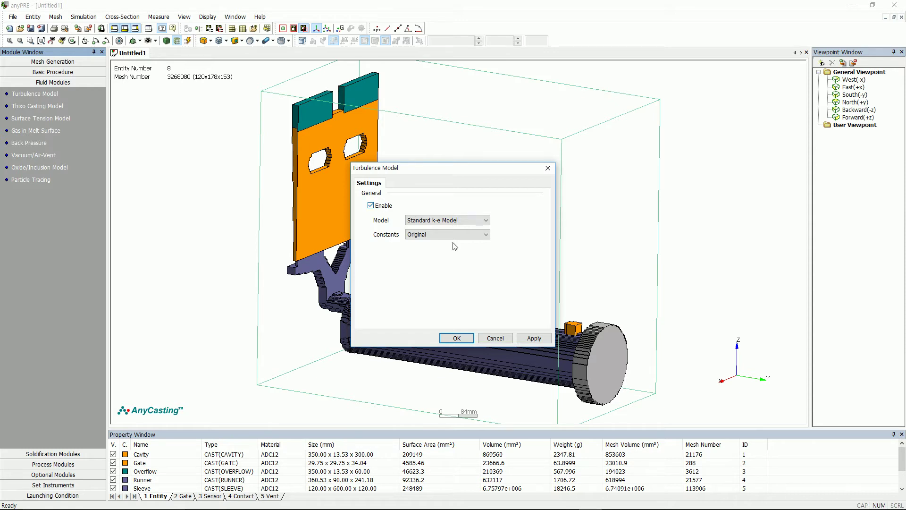
{"action": "left_click", "coordinate": [534, 337]}
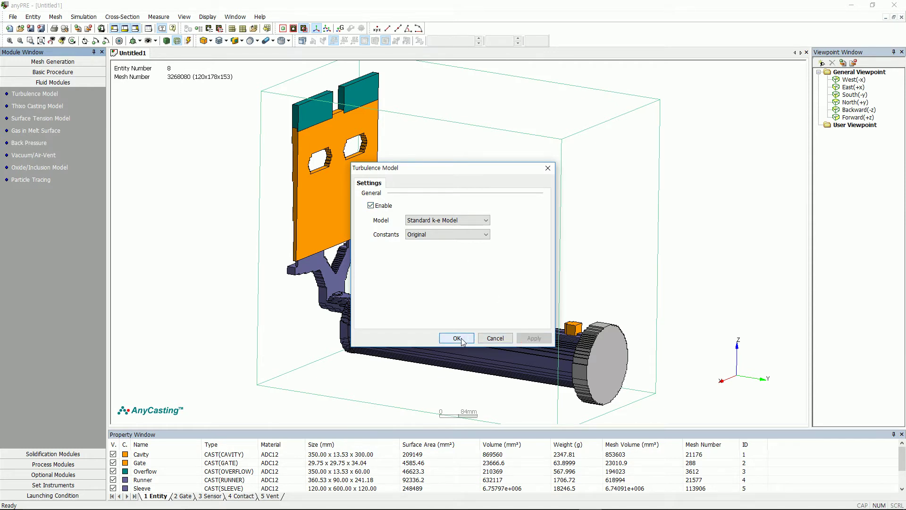
{"action": "left_click", "coordinate": [457, 337]}
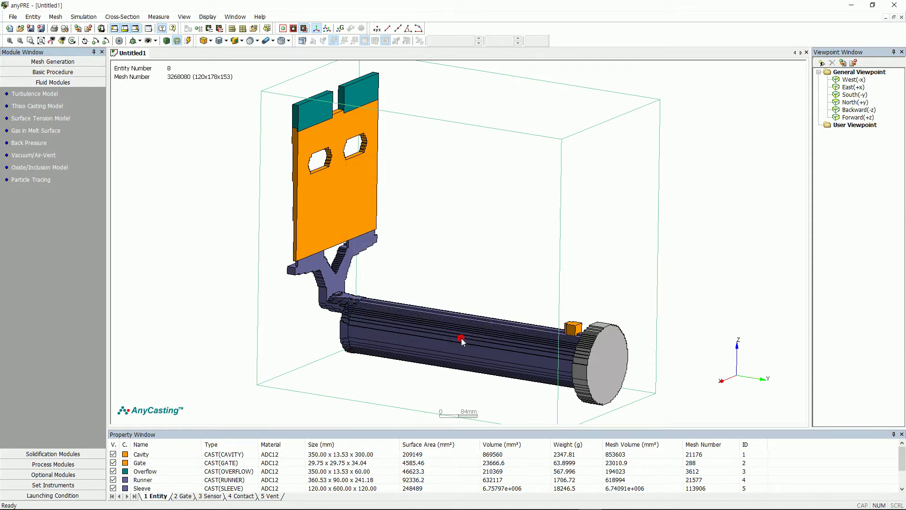
Enable gas in melt surface using the Gas Penetration Model
{"action": "left_click", "coordinate": [42, 131]}
{"action": "left_click", "coordinate": [392, 230]}
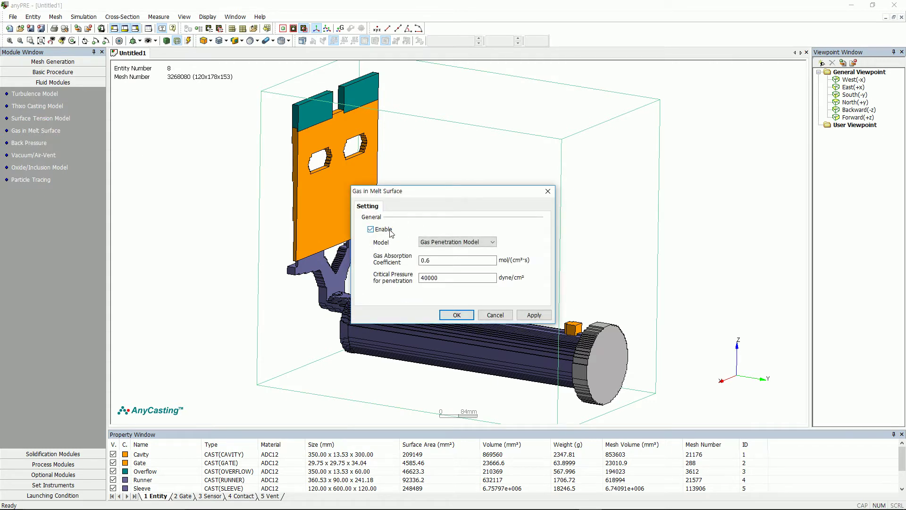
{"action": "left_click", "coordinate": [543, 316]}
{"action": "left_click", "coordinate": [456, 315]}
Enable the oxide/inclusion model with a variable-temperature amount and check its generation curve
{"action": "left_click", "coordinate": [32, 166]}
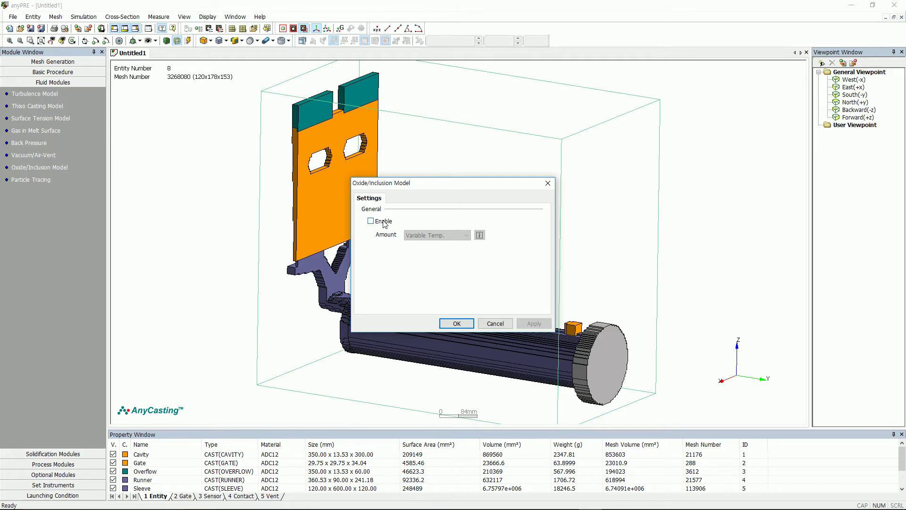
{"action": "left_click", "coordinate": [383, 222]}
{"action": "left_click", "coordinate": [479, 235]}
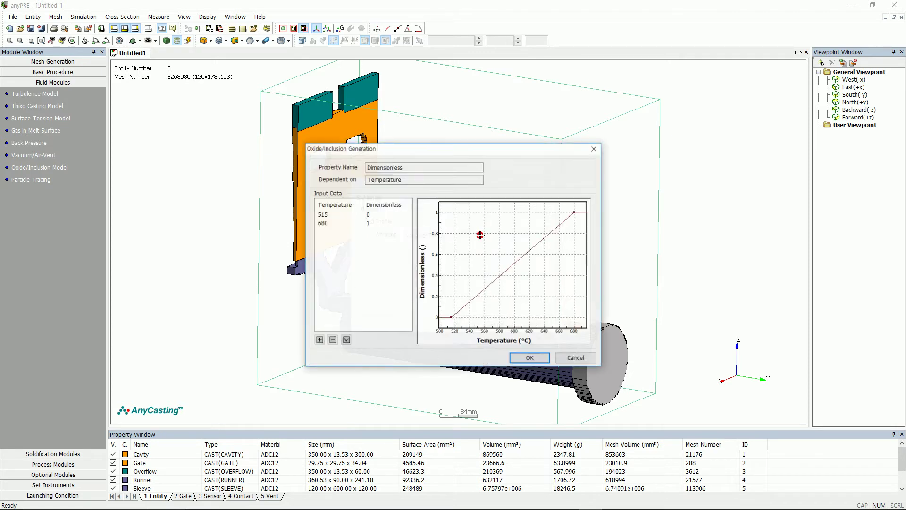
{"action": "left_click", "coordinate": [533, 323]}
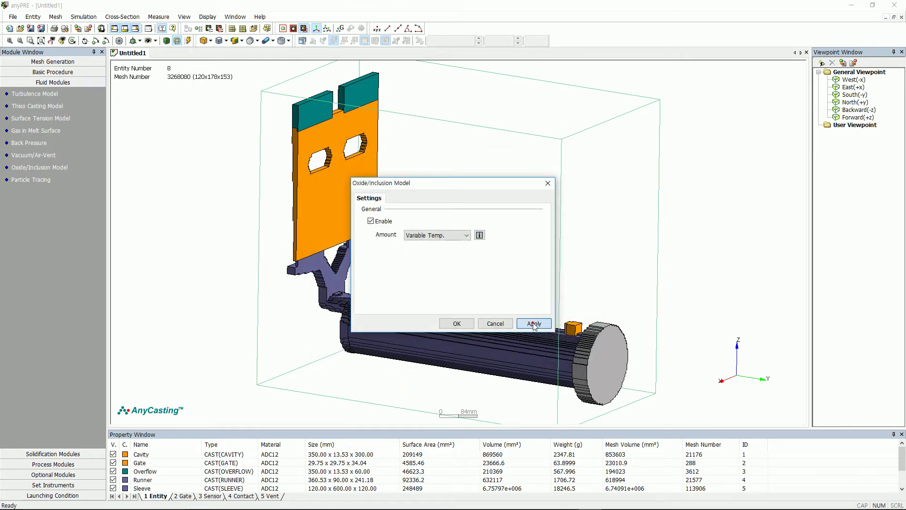
{"action": "left_click", "coordinate": [455, 324]}
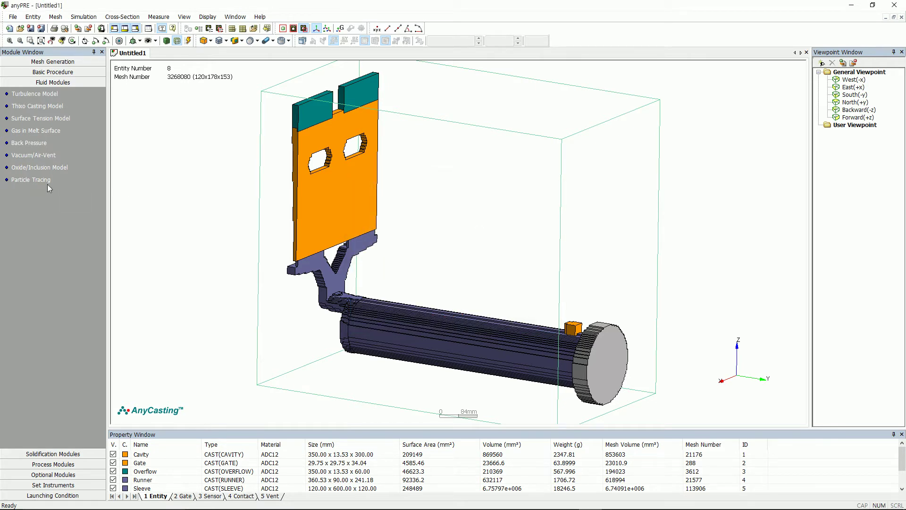
Enable particle tracing with 10 particle sources at the gate and an end filling rate of 100%
{"action": "left_click", "coordinate": [35, 181]}
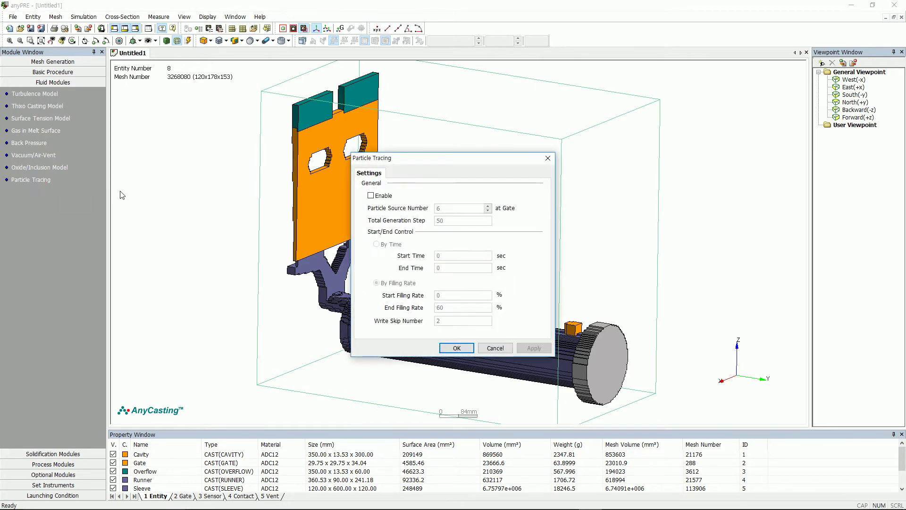
{"action": "left_click", "coordinate": [378, 198]}
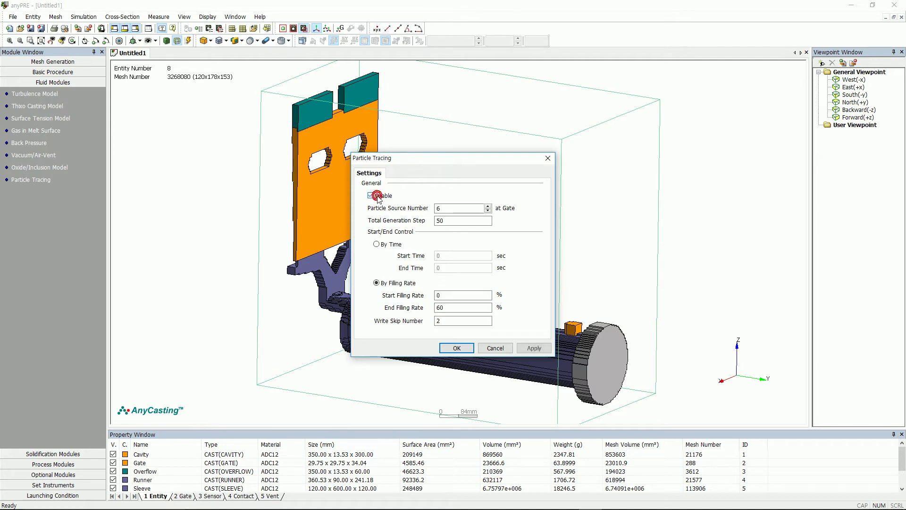
{"action": "double_click", "coordinate": [460, 209]}
{"action": "type", "text": "10"}
{"action": "double_click", "coordinate": [441, 308]}
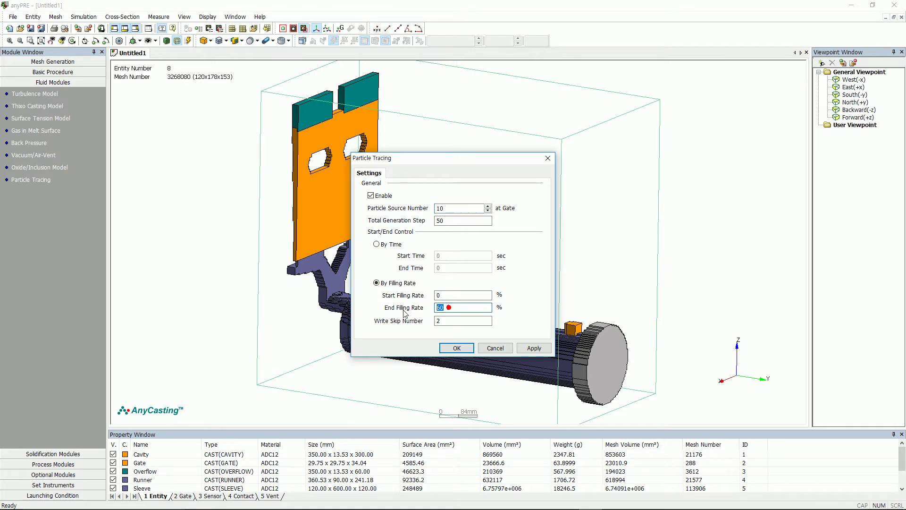
{"action": "type", "text": "100"}
{"action": "left_click", "coordinate": [524, 349]}
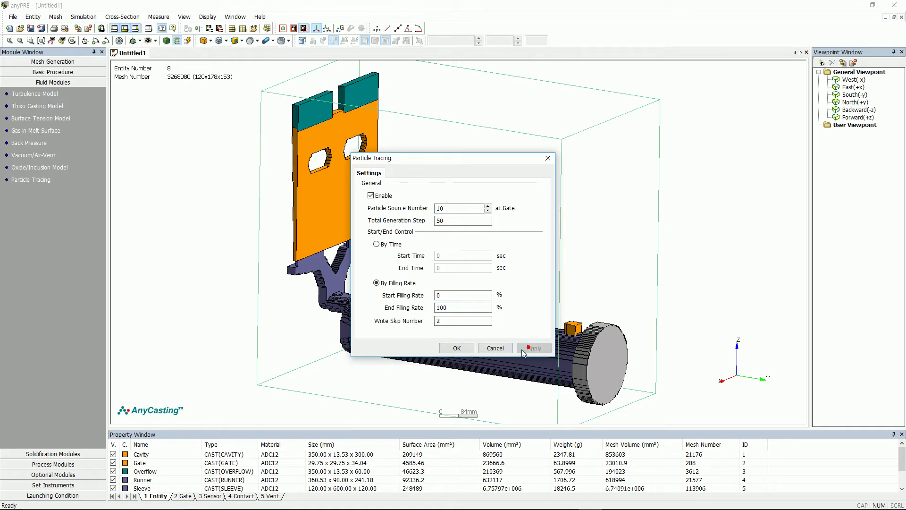
{"action": "left_click", "coordinate": [457, 348]}
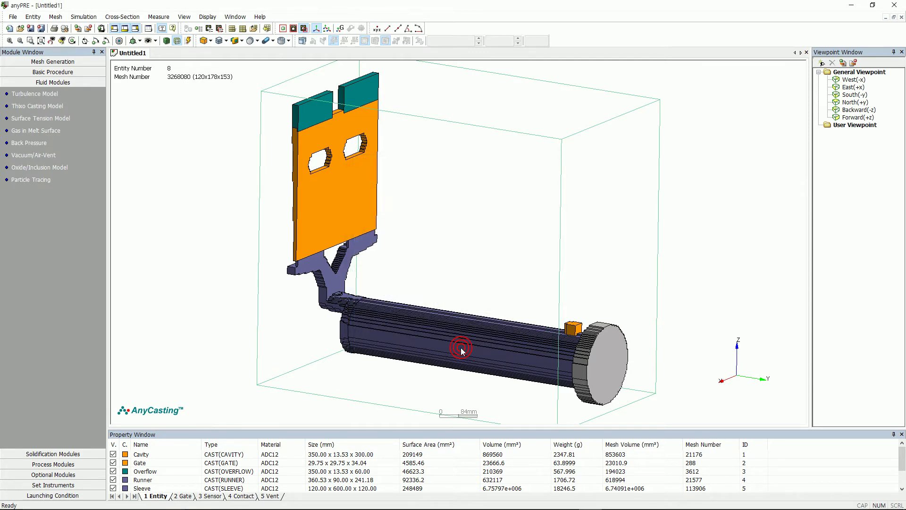
Review and accept the solidification shrinkage model settings for ADC12
{"action": "left_click", "coordinate": [54, 454]}
{"action": "left_click", "coordinate": [28, 105]}
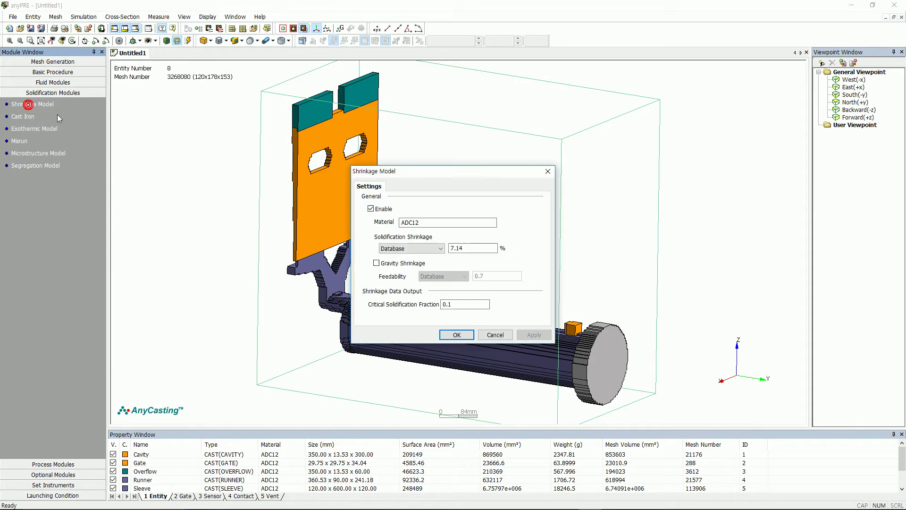
{"action": "left_click", "coordinate": [457, 335]}
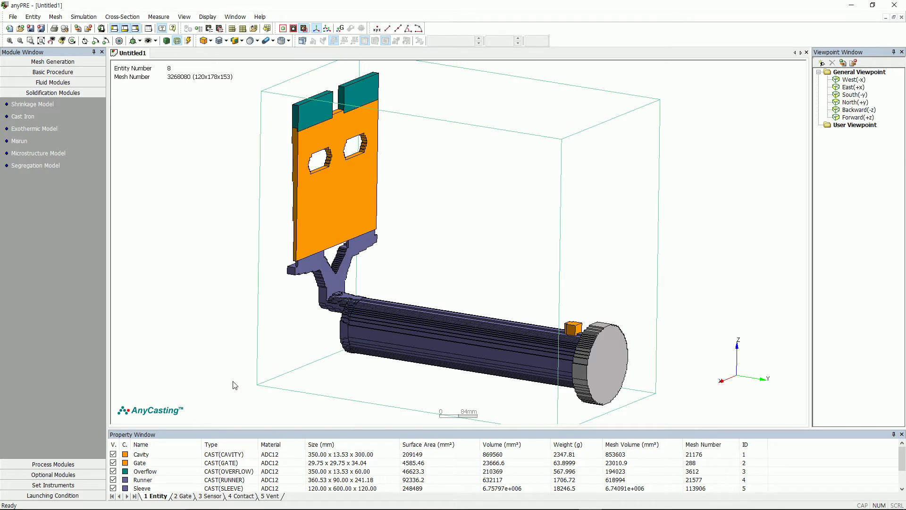
Set the shot sleeve length to 620 mm, inner diameter to 120 mm and biscuit length to 20 mm, with the biscuit included in the domain
{"action": "left_click", "coordinate": [64, 464]}
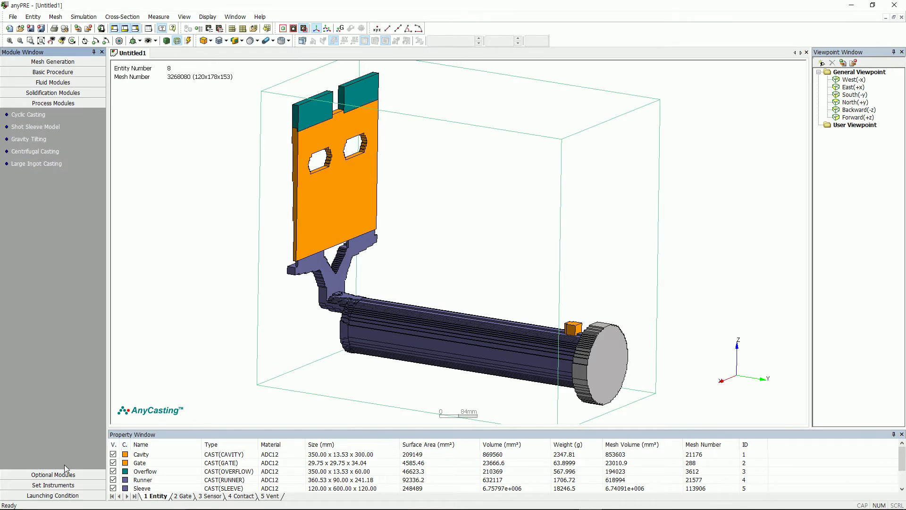
{"action": "left_click", "coordinate": [35, 126]}
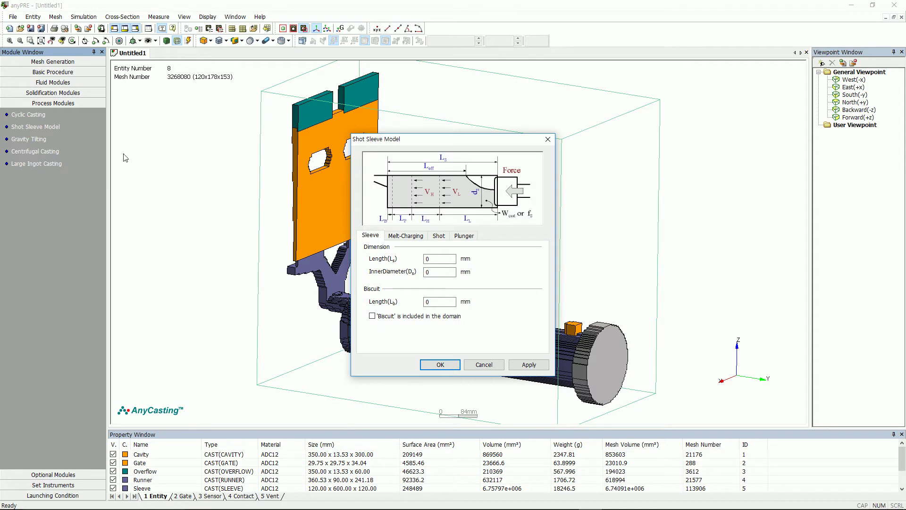
{"action": "double_click", "coordinate": [445, 261]}
{"action": "type", "text": "620"}
{"action": "double_click", "coordinate": [436, 275]}
{"action": "type", "text": "120"}
{"action": "double_click", "coordinate": [441, 304]}
{"action": "type", "text": "20"}
{"action": "left_click", "coordinate": [371, 316]}
{"action": "left_click", "coordinate": [529, 365]}
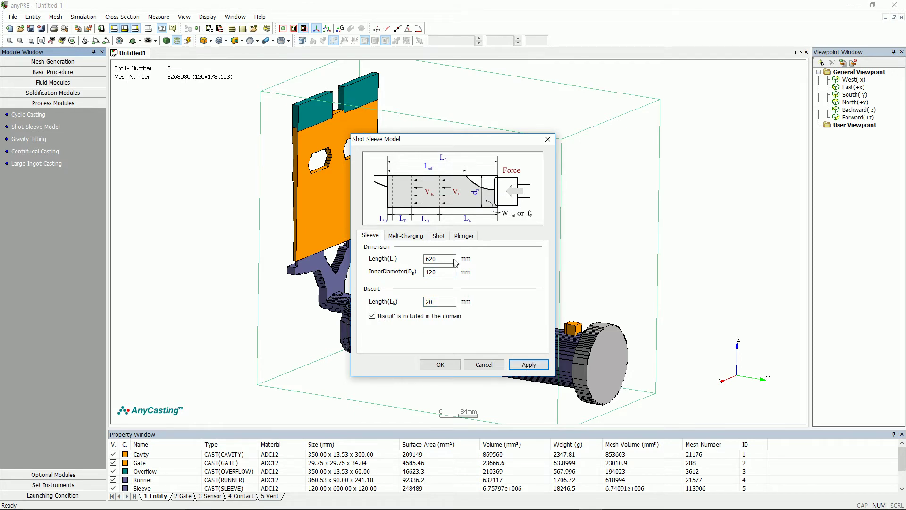
Set the shot's low speed to 20 cm/s, high speed to 250 cm/s and low speed length to 449 mm
{"action": "left_click", "coordinate": [408, 236]}
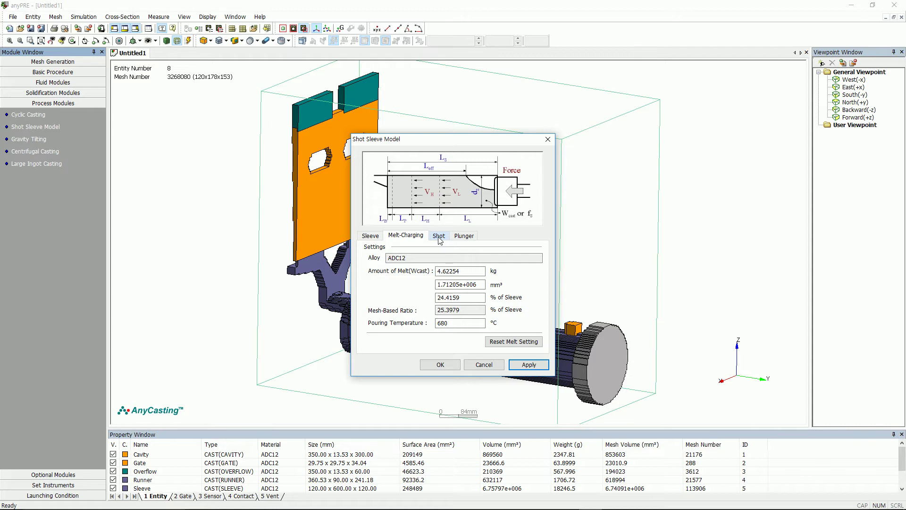
{"action": "left_click", "coordinate": [439, 235]}
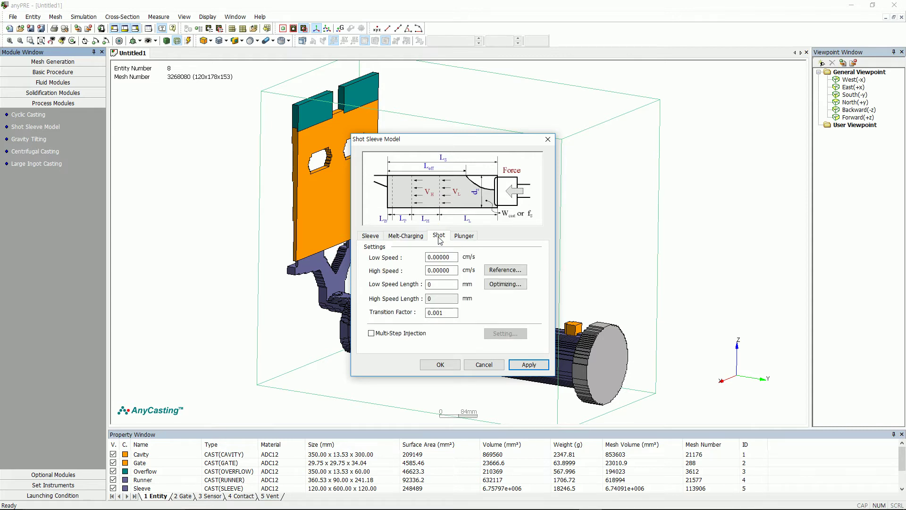
{"action": "left_click_drag", "start_coordinate": [455, 257], "coordinate": [403, 260]}
{"action": "type", "text": "20"}
{"action": "left_click_drag", "start_coordinate": [455, 270], "coordinate": [368, 270]}
{"action": "type", "text": "250"}
{"action": "left_click_drag", "start_coordinate": [455, 281], "coordinate": [393, 285]}
{"action": "type", "text": "449"}
{"action": "left_click", "coordinate": [529, 365]}
Enable plunger moving with the Piston as the plunger and -y as its moving direction
{"action": "left_click", "coordinate": [464, 237]}
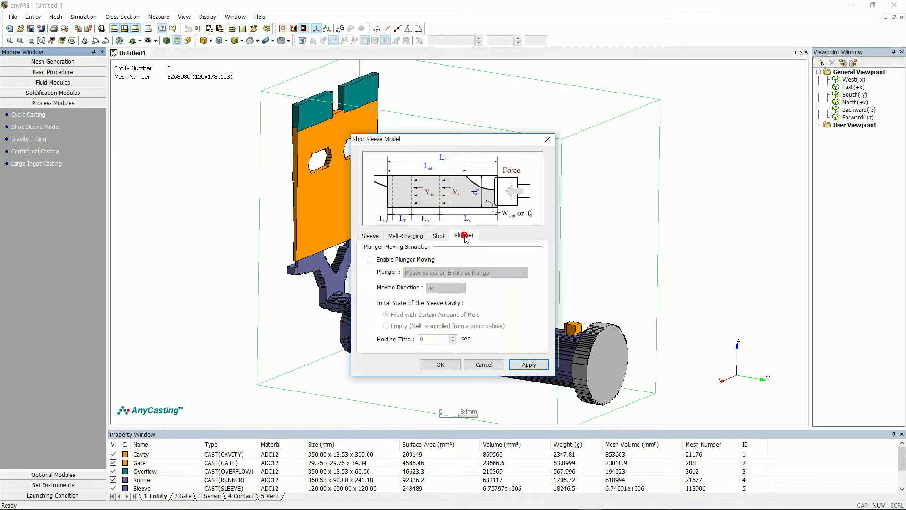
{"action": "left_click", "coordinate": [385, 259]}
{"action": "left_click", "coordinate": [454, 275]}
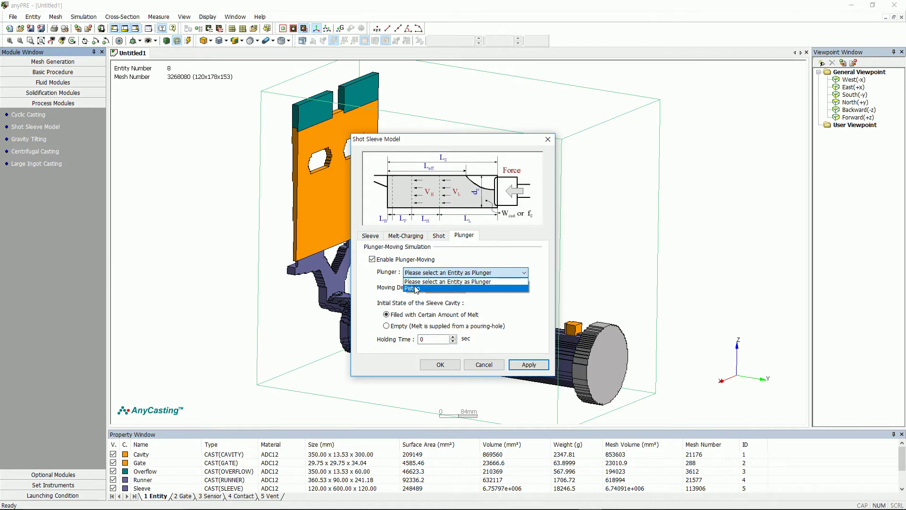
{"action": "left_click", "coordinate": [416, 289]}
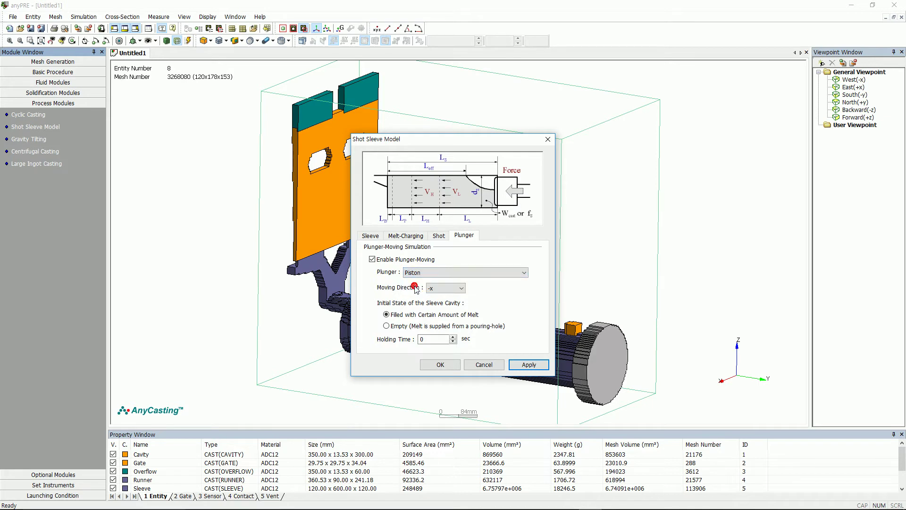
{"action": "left_click", "coordinate": [456, 287]}
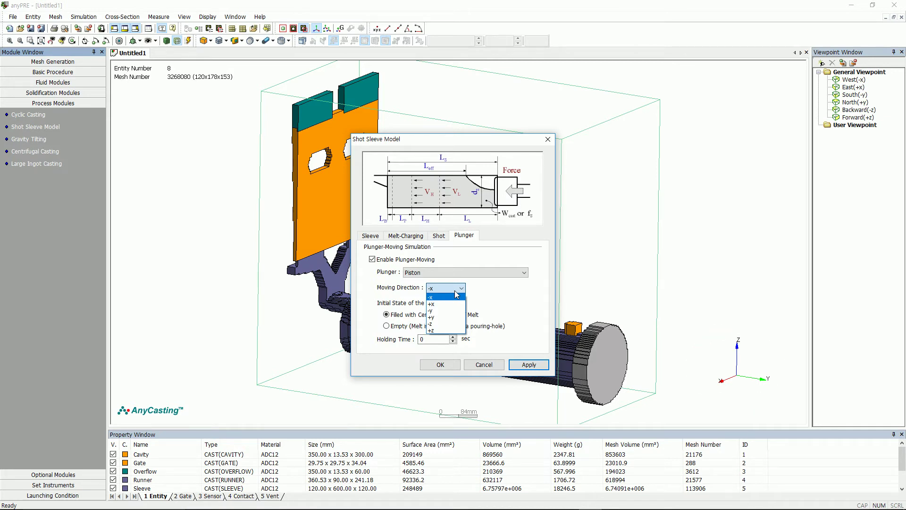
{"action": "left_click", "coordinate": [446, 310]}
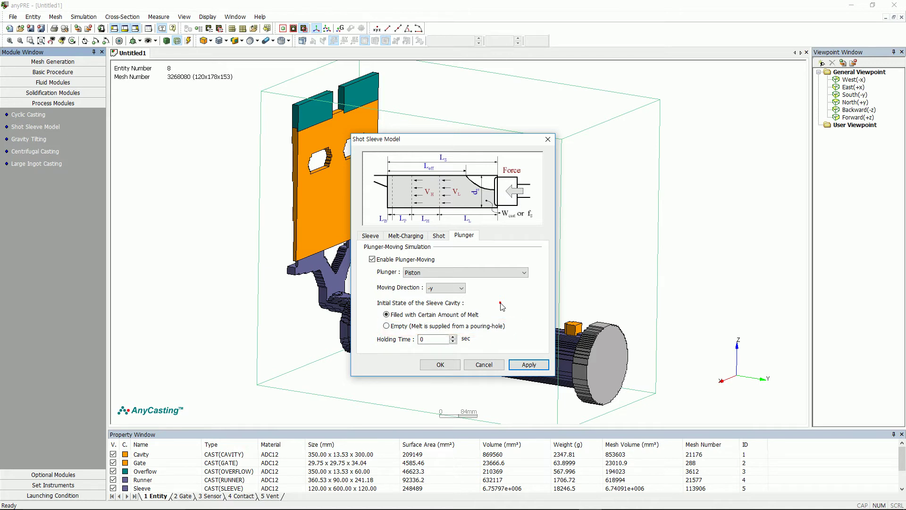
Set the sleeve cavity's initial state to empty with a holding time of 0.5 sec, and accept the shot sleeve model
{"action": "left_click", "coordinate": [398, 329]}
{"action": "double_click", "coordinate": [422, 339]}
{"action": "type", "text": "0.5"}
{"action": "left_click", "coordinate": [436, 366]}
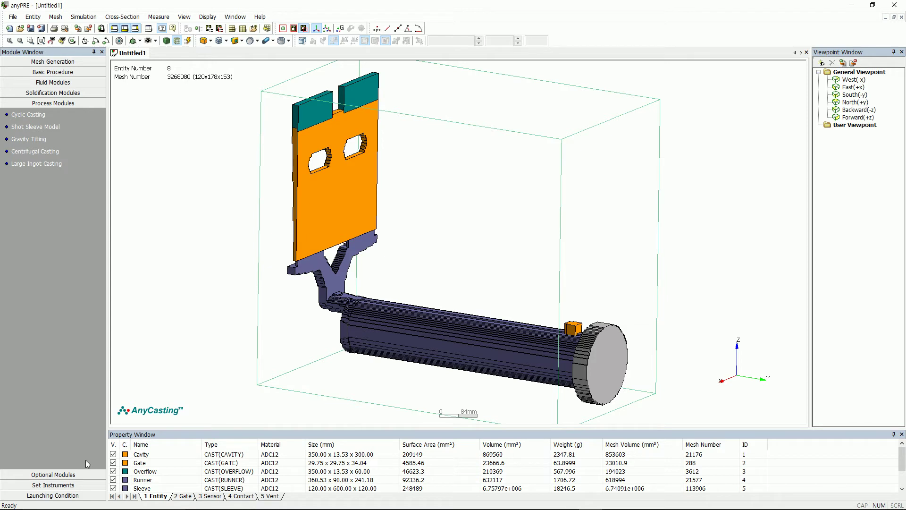
Enable the mold erosion calculation
{"action": "left_click", "coordinate": [53, 474]}
{"action": "left_click", "coordinate": [30, 139]}
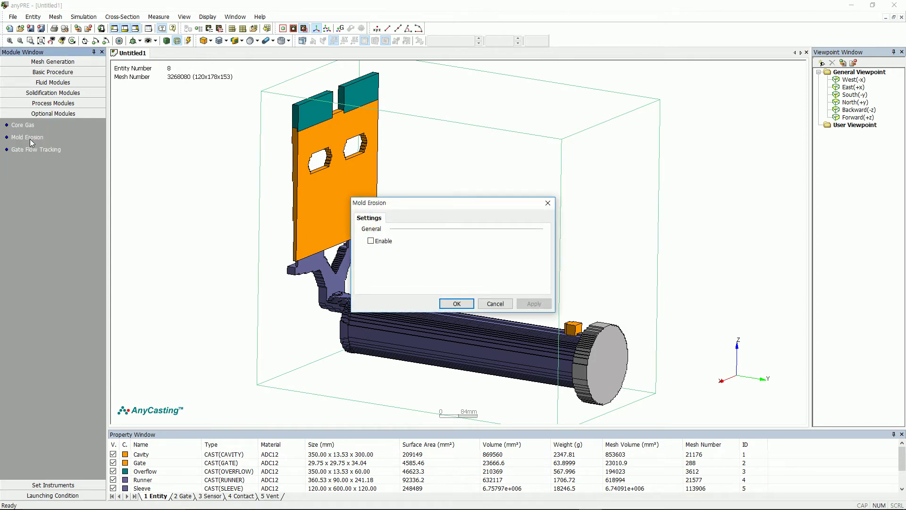
{"action": "left_click", "coordinate": [372, 241]}
{"action": "left_click", "coordinate": [534, 304]}
{"action": "left_click", "coordinate": [456, 303]}
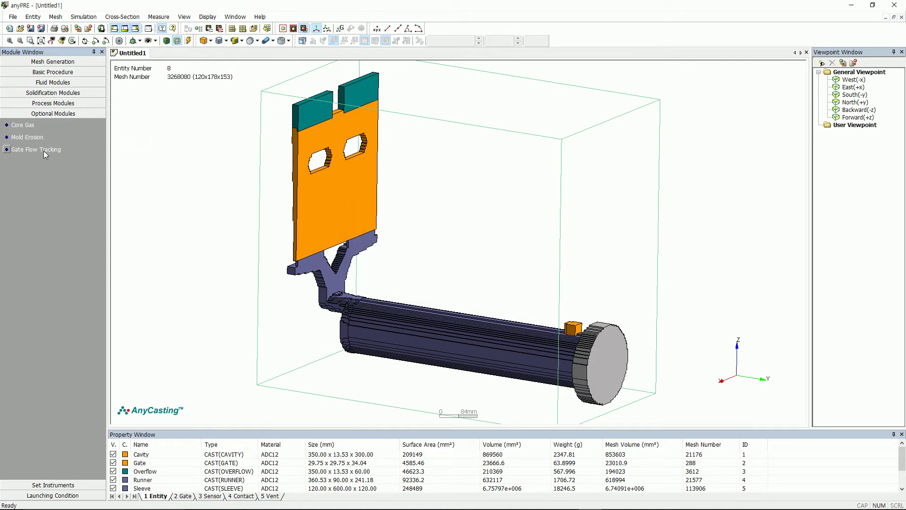
Enable gate flow tracking
{"action": "left_click", "coordinate": [40, 149]}
{"action": "left_click", "coordinate": [371, 220]}
{"action": "left_click", "coordinate": [533, 324]}
{"action": "left_click", "coordinate": [457, 324]}
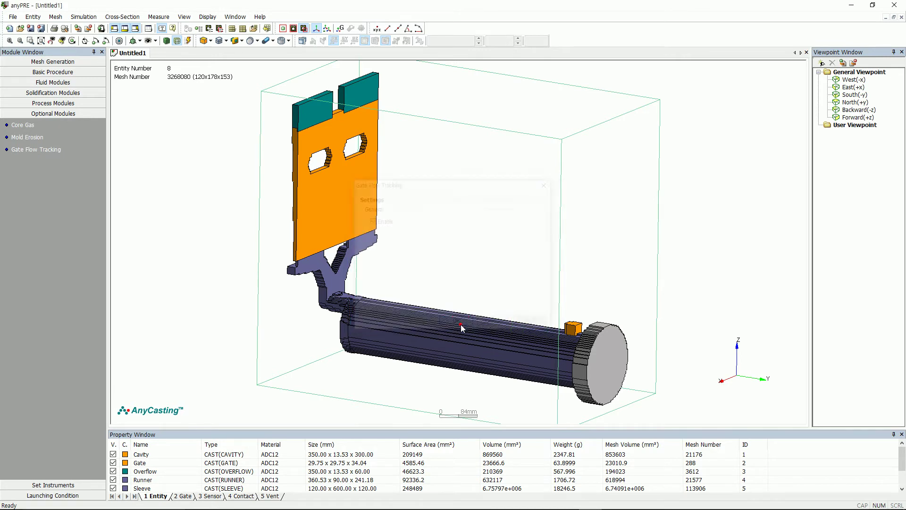
In the end/output conditions, define a filling rate output series starting at 0 with an interval of 1
{"action": "left_click", "coordinate": [57, 485]}
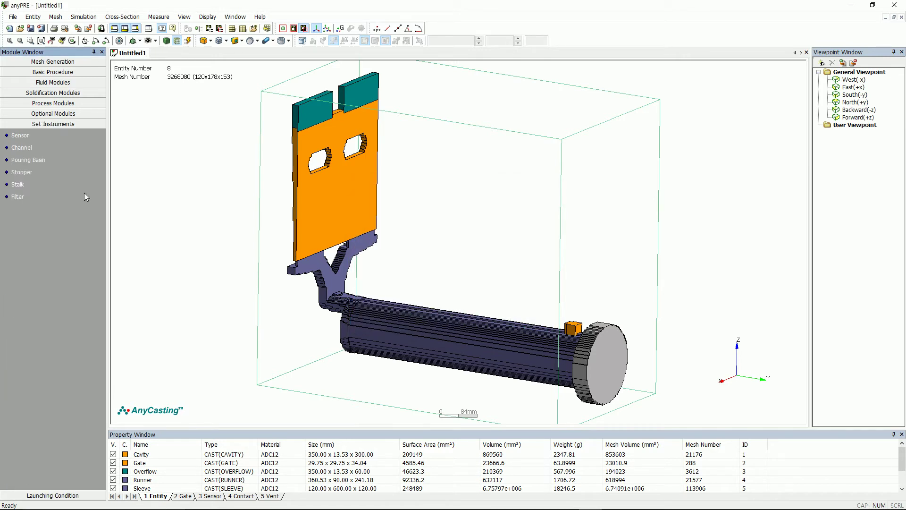
{"action": "left_click", "coordinate": [57, 495]}
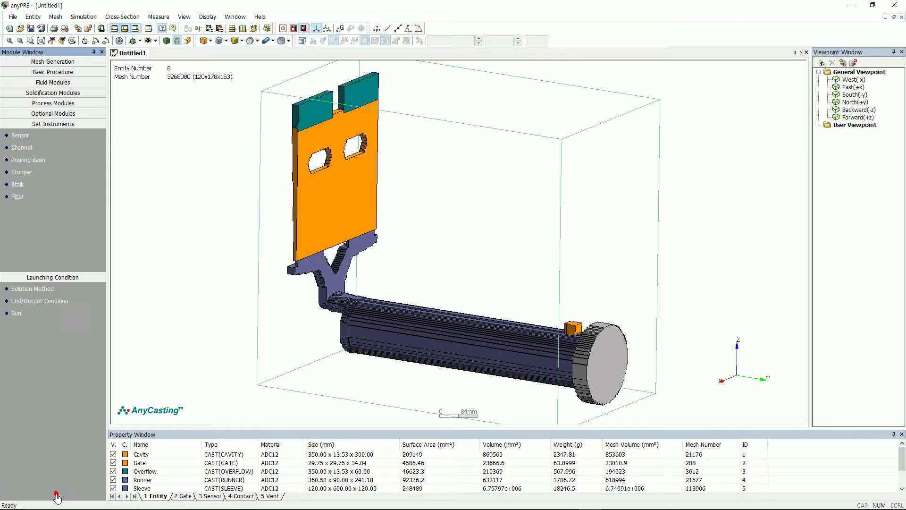
{"action": "left_click", "coordinate": [40, 157]}
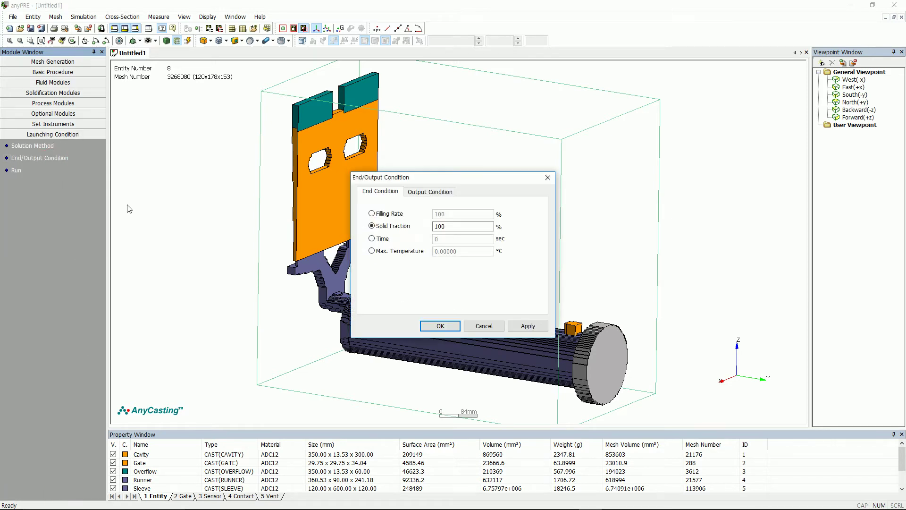
{"action": "left_click", "coordinate": [434, 194]}
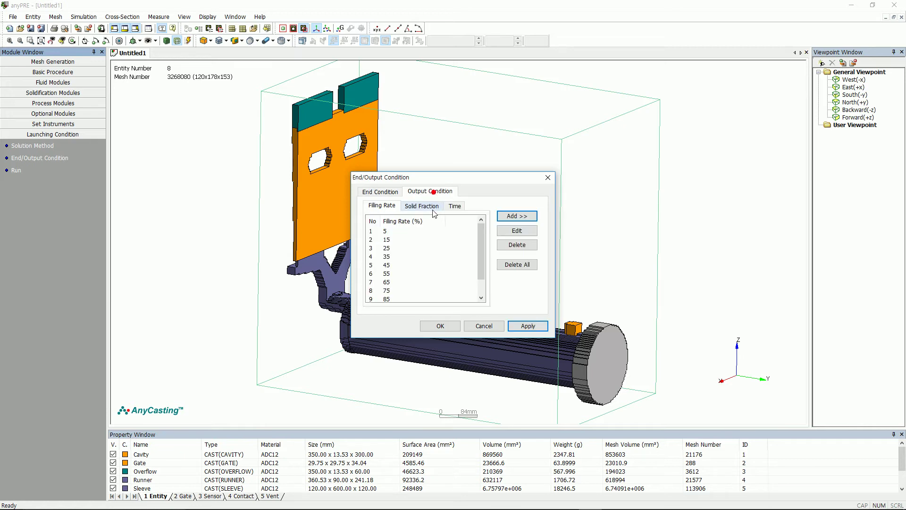
{"action": "left_click", "coordinate": [517, 216]}
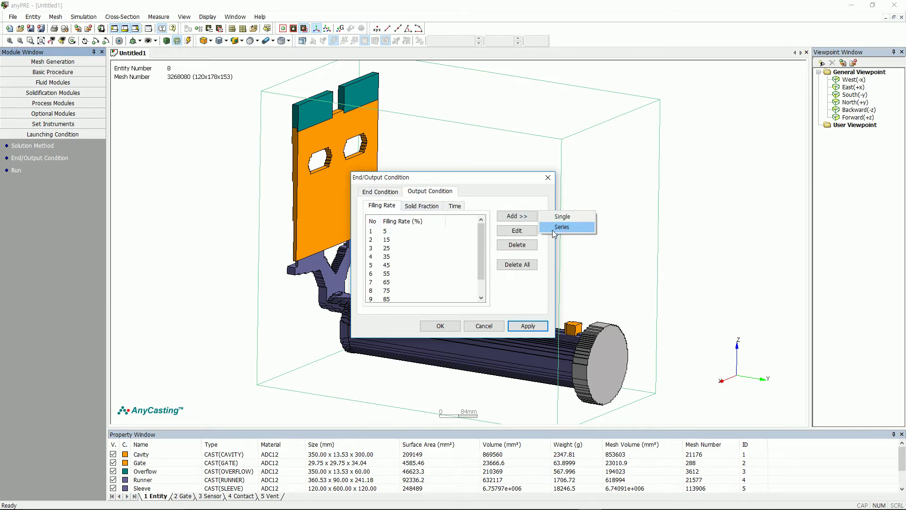
{"action": "left_click", "coordinate": [552, 231]}
{"action": "type", "text": "0"}
{"action": "double_click", "coordinate": [457, 274]}
{"action": "type", "text": "1"}
{"action": "key", "text": "Return"}
Define a solid fraction output series from 0 to 100 with an interval of 1, and accept the end/output conditions
{"action": "left_click", "coordinate": [421, 206]}
{"action": "left_click", "coordinate": [517, 215]}
{"action": "left_click", "coordinate": [561, 228]}
{"action": "type", "text": "0"}
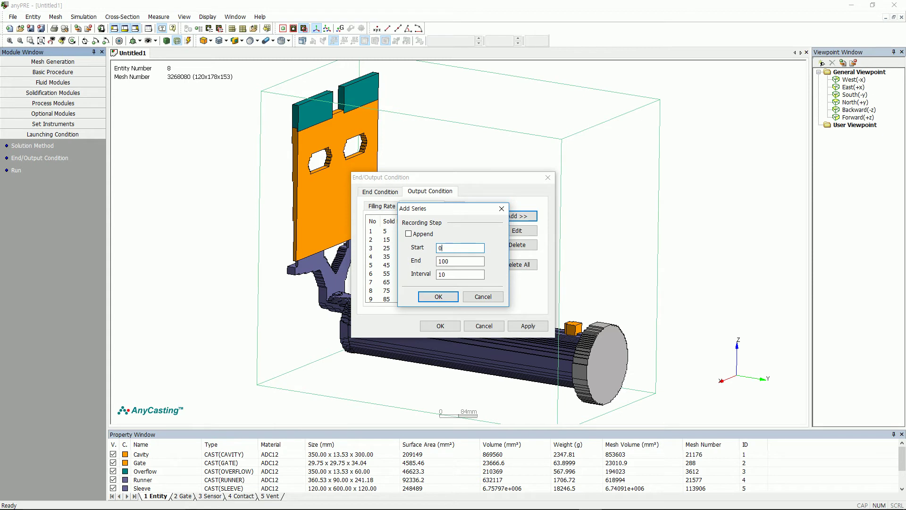
{"action": "double_click", "coordinate": [452, 275]}
{"action": "type", "text": "1"}
{"action": "left_click", "coordinate": [453, 297]}
{"action": "left_click", "coordinate": [520, 326]}
{"action": "left_click", "coordinate": [439, 325]}
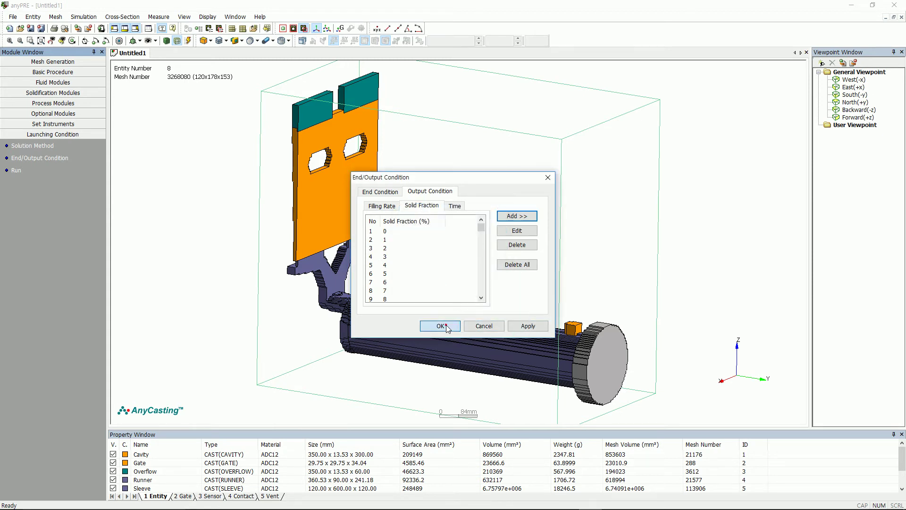
Save the project as HPDC_sleeve and run it from the launching conditions
{"action": "left_click", "coordinate": [13, 17]}
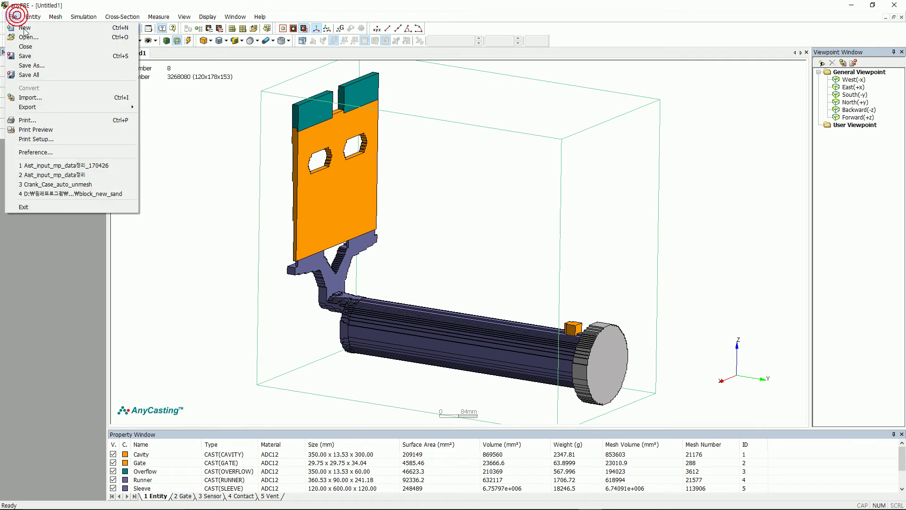
{"action": "left_click", "coordinate": [46, 57]}
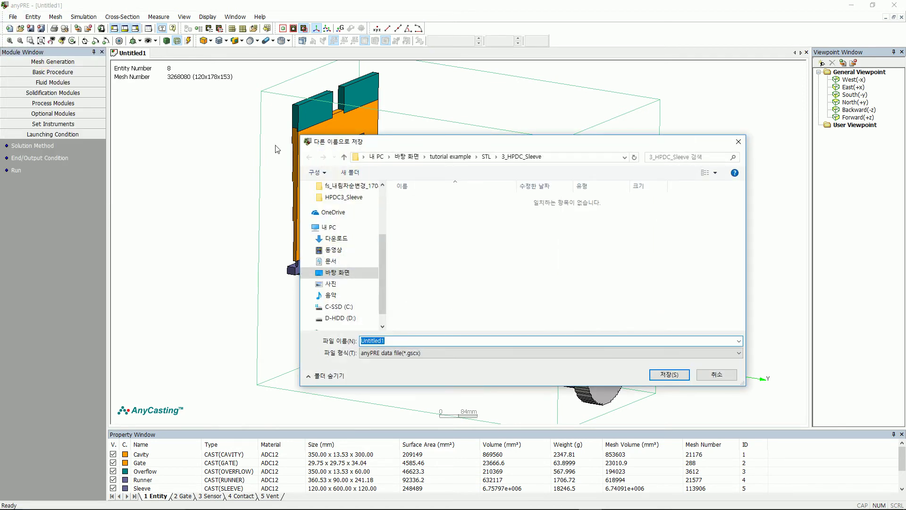
{"action": "type", "text": "hp"}
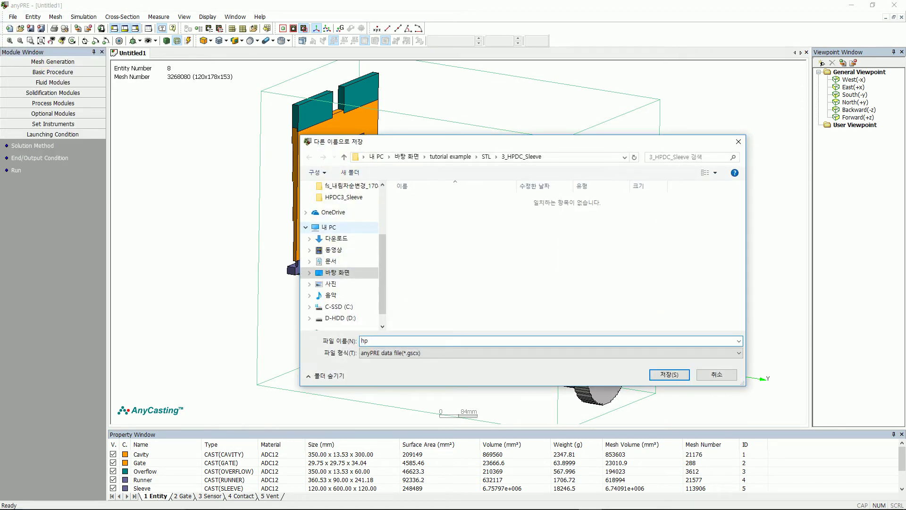
{"action": "key", "text": "BackSpace"}
{"action": "key", "text": "BackSpace"}
{"action": "type", "text": "HPDC_sleeve"}
{"action": "key", "text": "Return"}
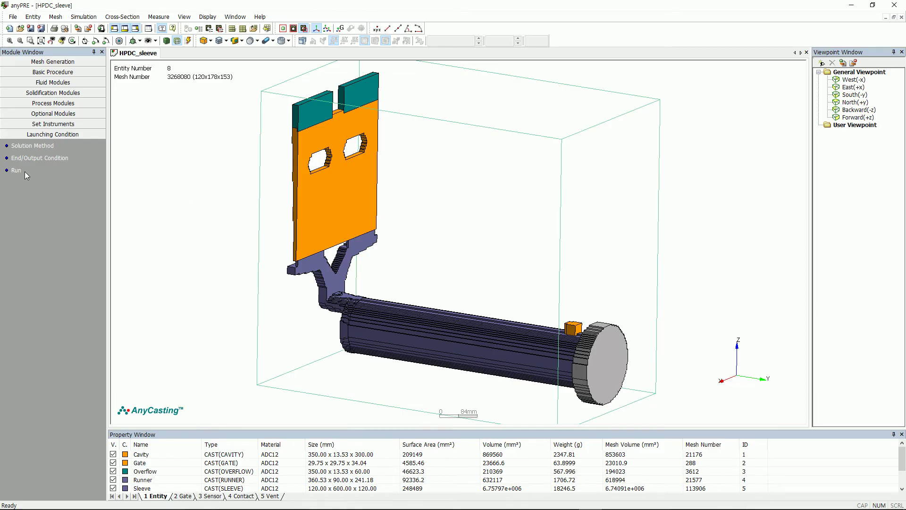
{"action": "left_click", "coordinate": [24, 171]}
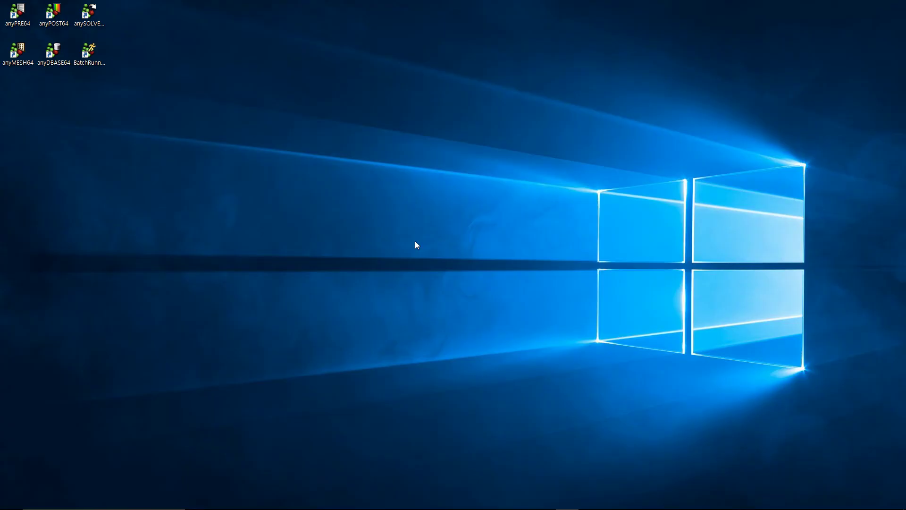
Launch anySOLVER, open the HPDC_Sleeve project and start the calculation with 8 CPU cores
{"action": "double_click", "coordinate": [88, 13]}
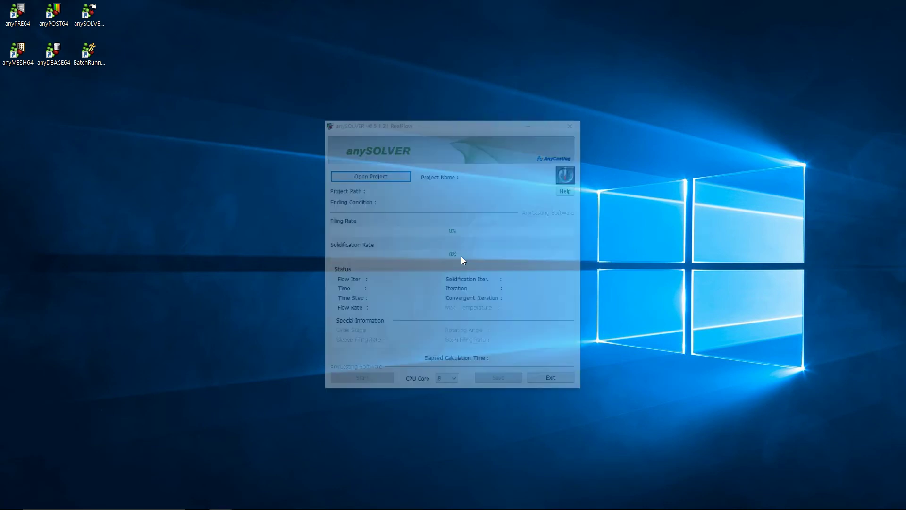
{"action": "left_click", "coordinate": [386, 175]}
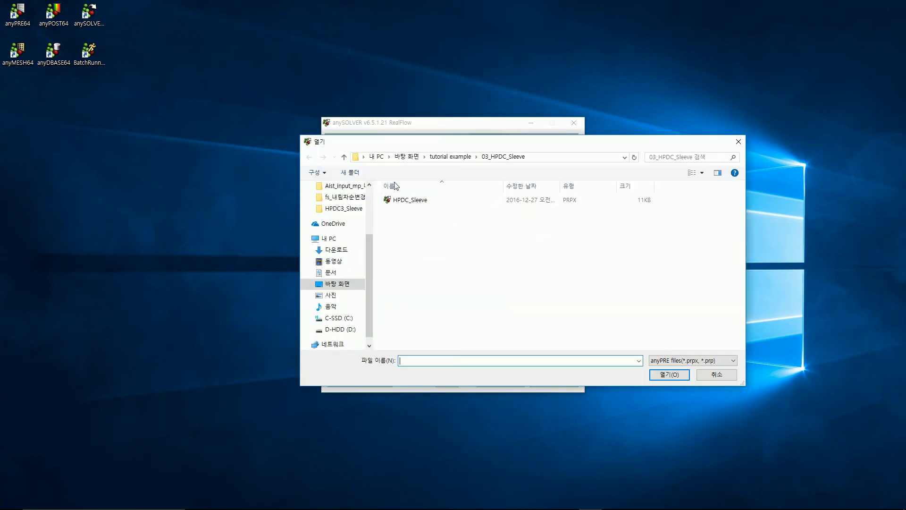
{"action": "left_click", "coordinate": [415, 201]}
{"action": "left_click", "coordinate": [671, 373]}
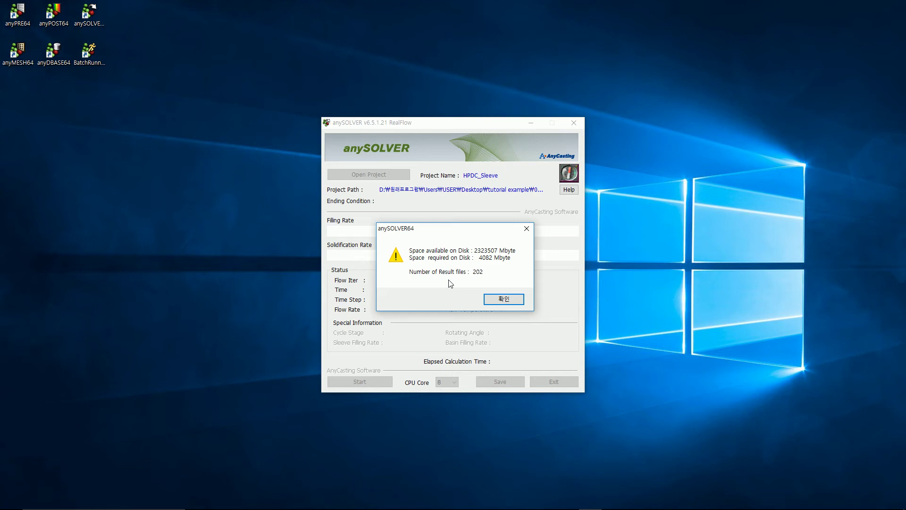
{"action": "left_click", "coordinate": [514, 299]}
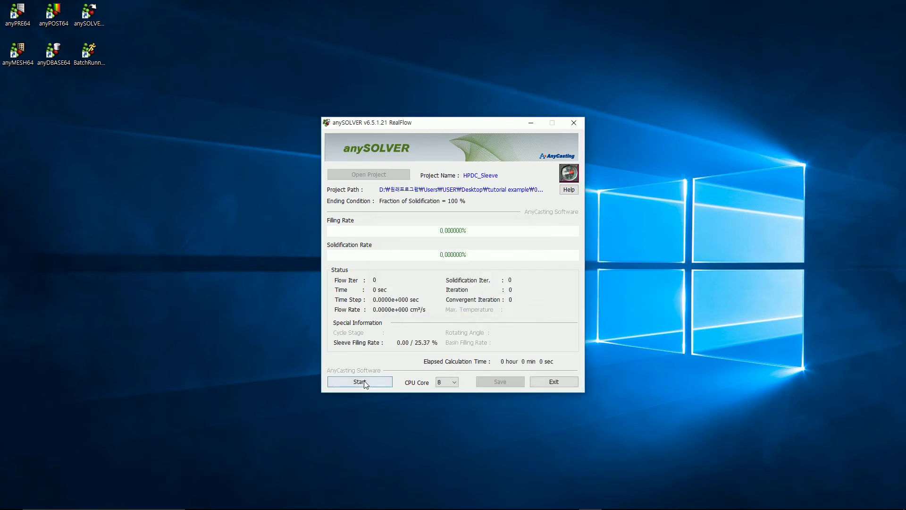
{"action": "left_click", "coordinate": [365, 383]}
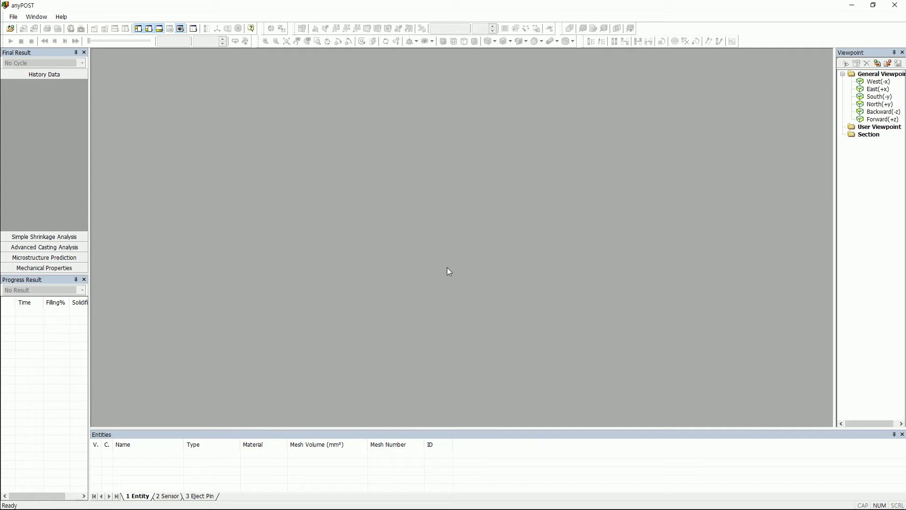
In anyPOST, open the HPDC_sleeve result project from the HPDC_sleeve_Res folder
{"action": "left_click", "coordinate": [13, 17]}
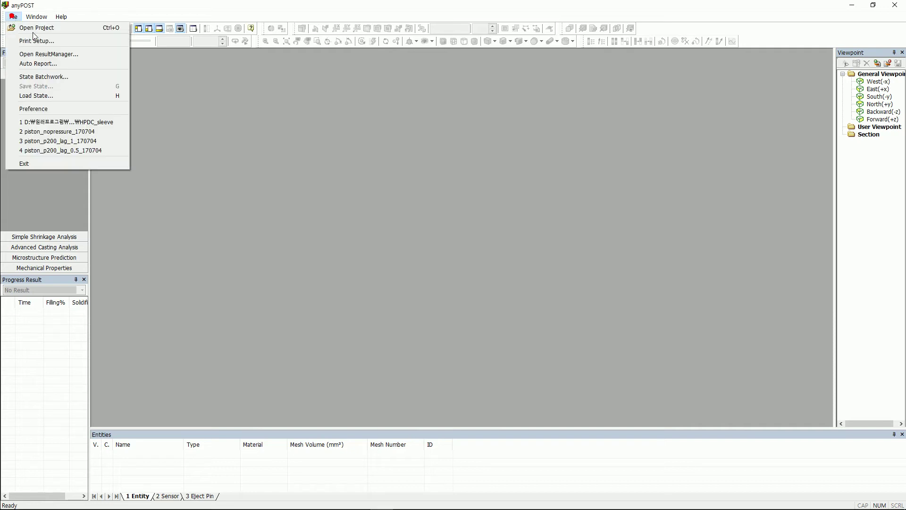
{"action": "left_click", "coordinate": [60, 28]}
{"action": "left_click", "coordinate": [417, 188]}
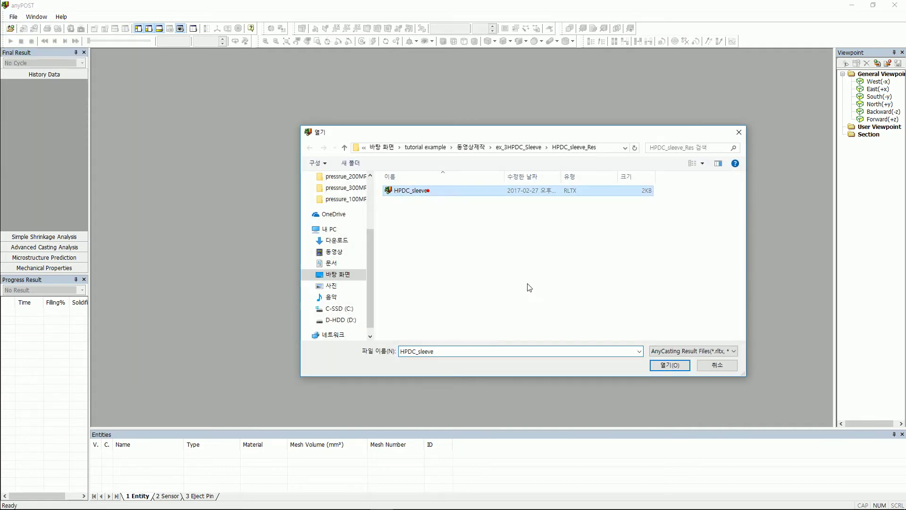
{"action": "left_click", "coordinate": [668, 364]}
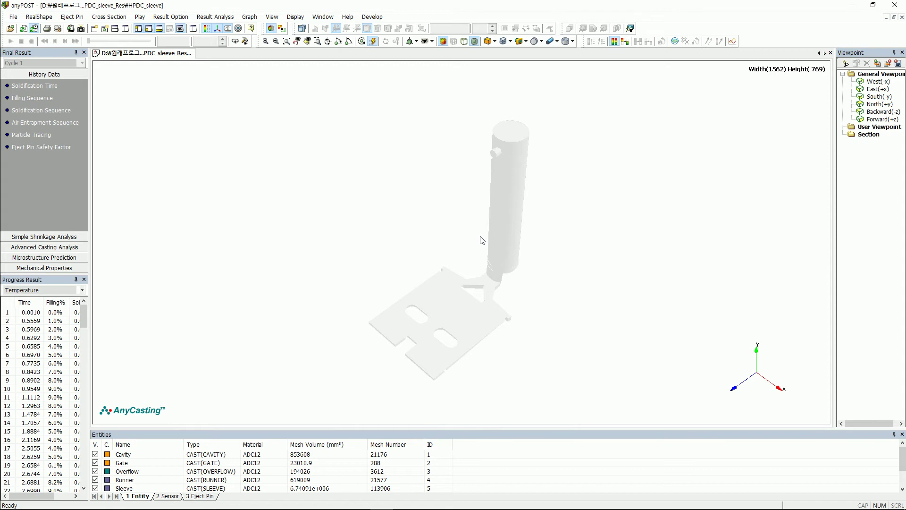
Orient the model with Z upward and prepare its pre-compiled RealShape data
{"action": "left_click", "coordinate": [480, 236]}
{"action": "mouse_move", "coordinate": [378, 285]}
{"action": "left_mouse_down"}
{"action": "mouse_move", "coordinate": [539, 269]}
{"action": "mouse_move", "coordinate": [598, 366]}
{"action": "mouse_move", "coordinate": [522, 335]}
{"action": "left_mouse_up"}
{"action": "left_click", "coordinate": [281, 30]}
{"action": "left_click", "coordinate": [477, 313]}
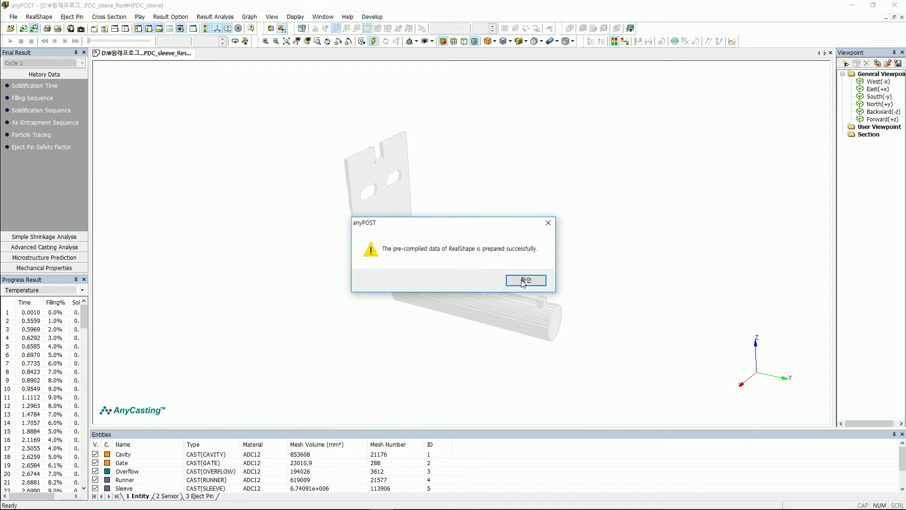
{"action": "left_click", "coordinate": [523, 280]}
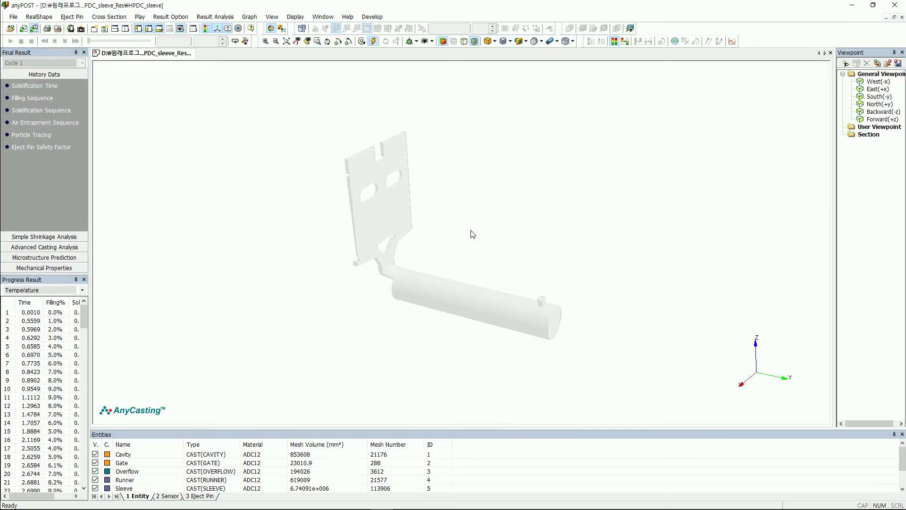
Display the filling sequence, set the animation divide number to 100 and play the animation
{"action": "left_click", "coordinate": [38, 97]}
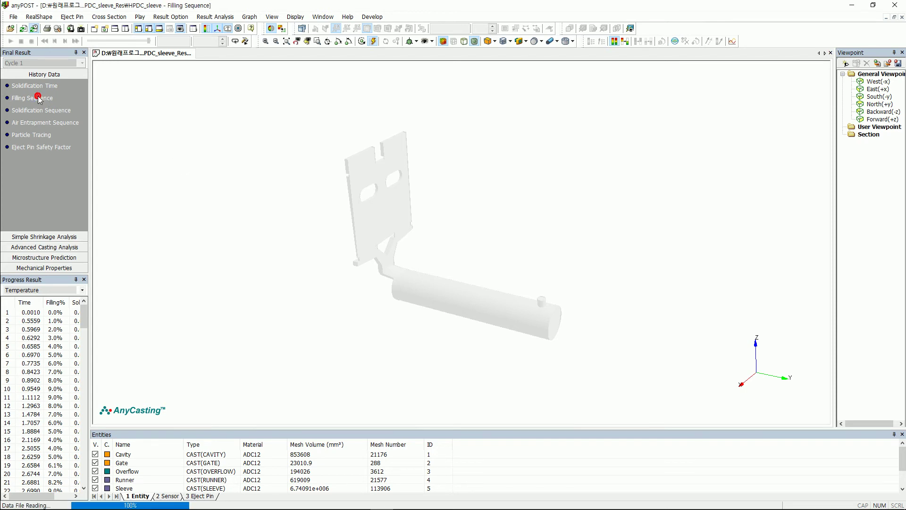
{"action": "left_click", "coordinate": [245, 41]}
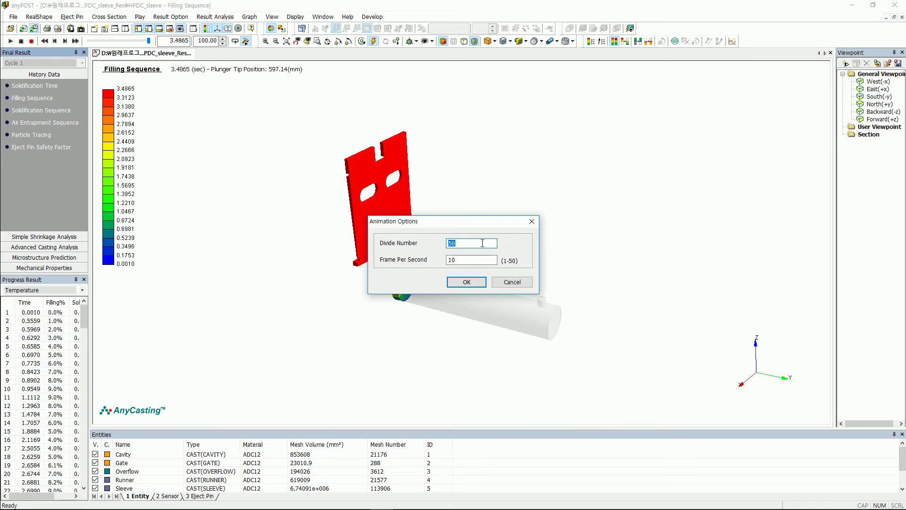
{"action": "type", "text": "100"}
{"action": "key", "text": "Return"}
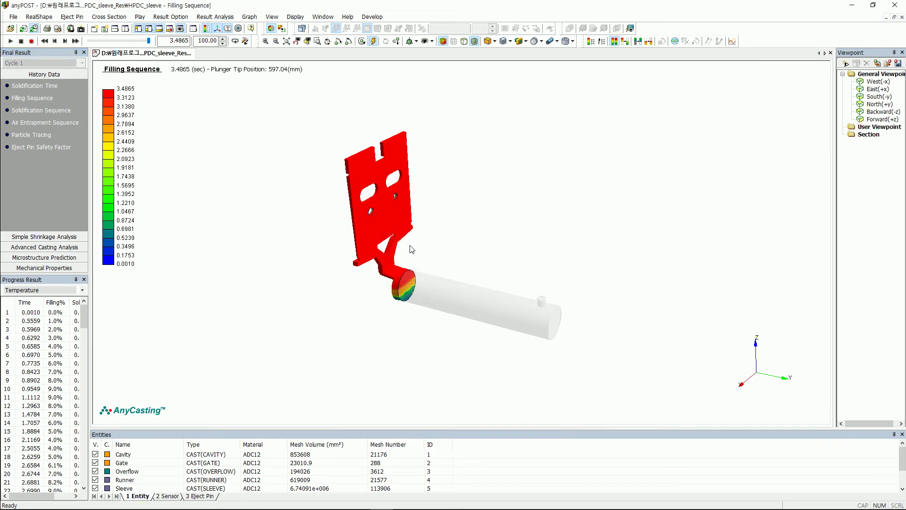
{"action": "left_click", "coordinate": [9, 41]}
Display the solidification time with the shown value range inverted and play its animation
{"action": "left_click", "coordinate": [37, 87]}
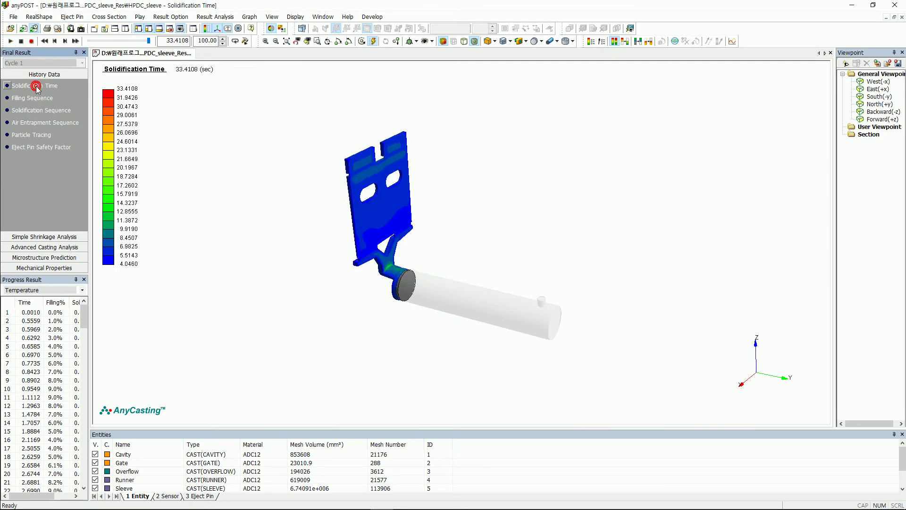
{"action": "left_click", "coordinate": [626, 42]}
{"action": "left_click", "coordinate": [11, 41]}
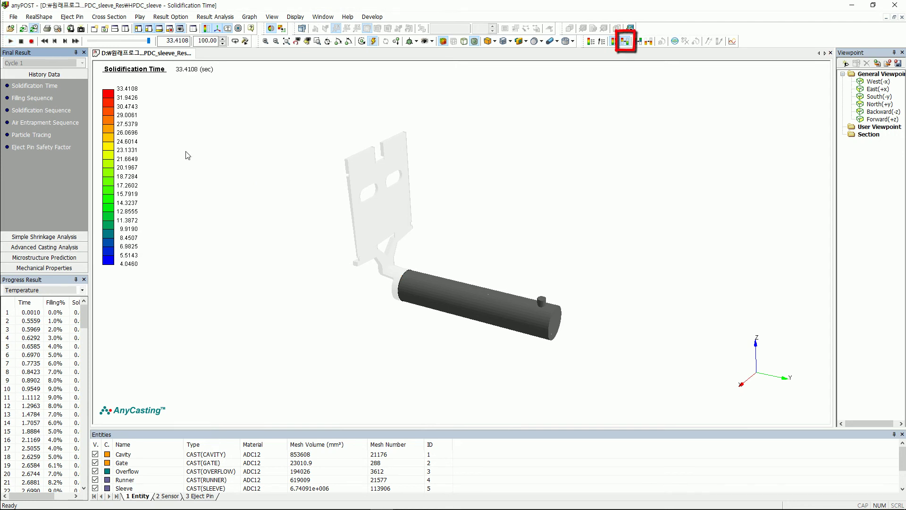
Display and play the solidification sequence, and restore the normal value range display
{"action": "left_click", "coordinate": [38, 110]}
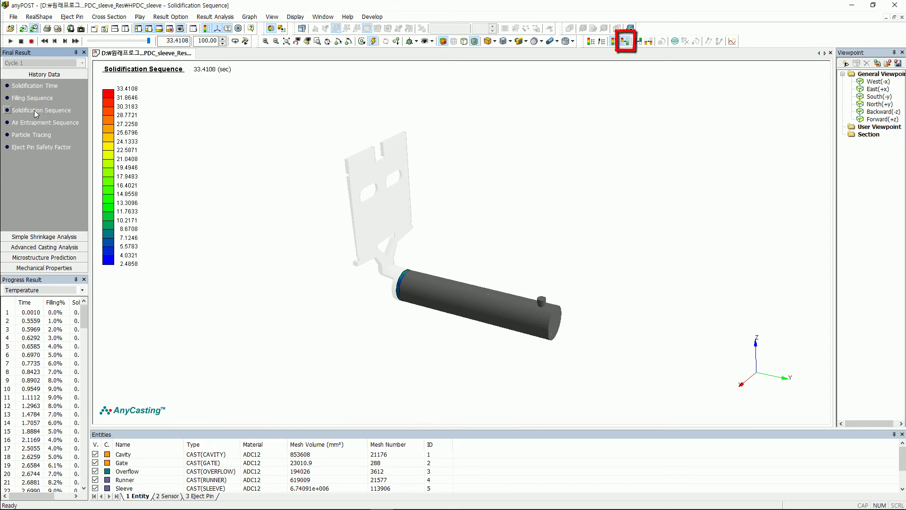
{"action": "left_click", "coordinate": [10, 41]}
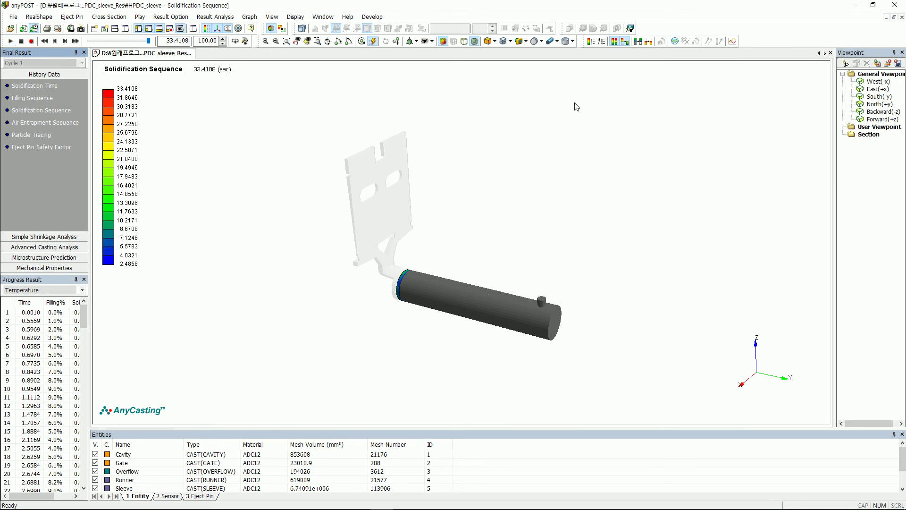
{"action": "left_click", "coordinate": [626, 42]}
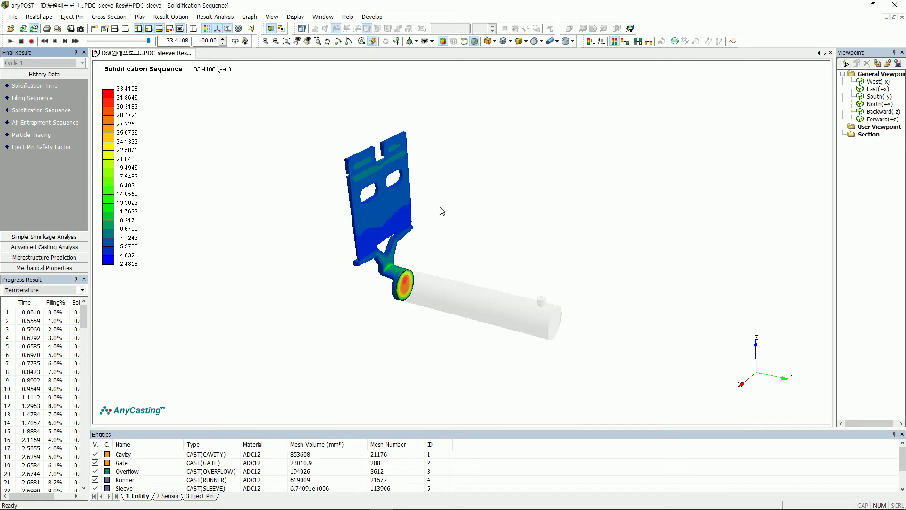
{"action": "left_click", "coordinate": [426, 169]}
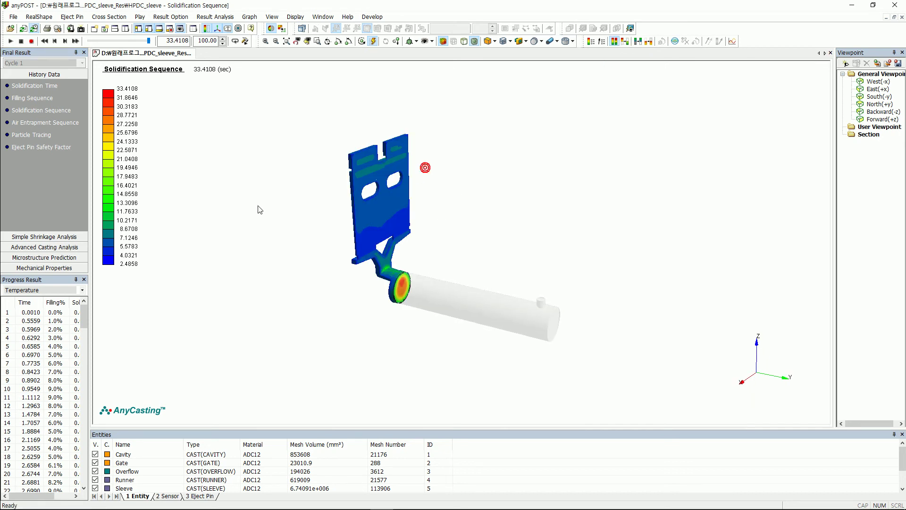
Calculate the probabilistic defect parameter using Retained Melt Surface Area as the defect parameter
{"action": "left_click", "coordinate": [56, 247]}
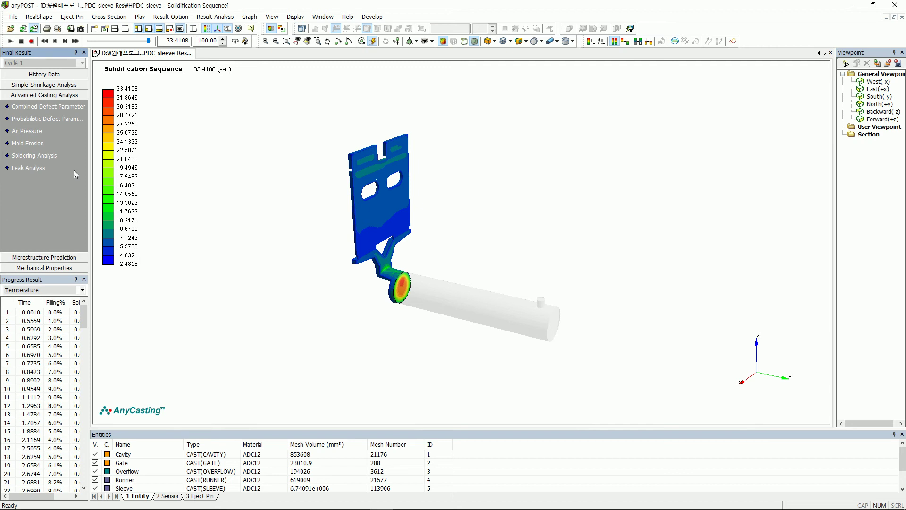
{"action": "left_click", "coordinate": [62, 119]}
{"action": "left_click", "coordinate": [467, 183]}
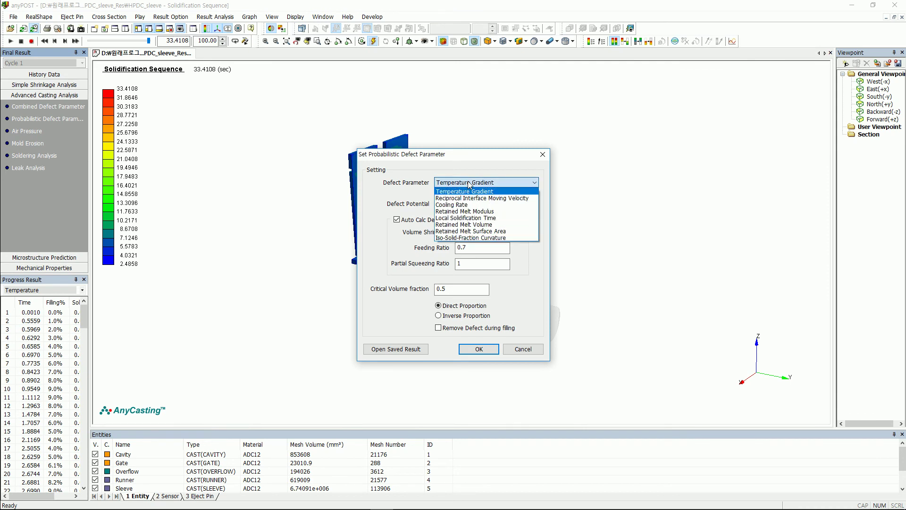
{"action": "left_click", "coordinate": [489, 231]}
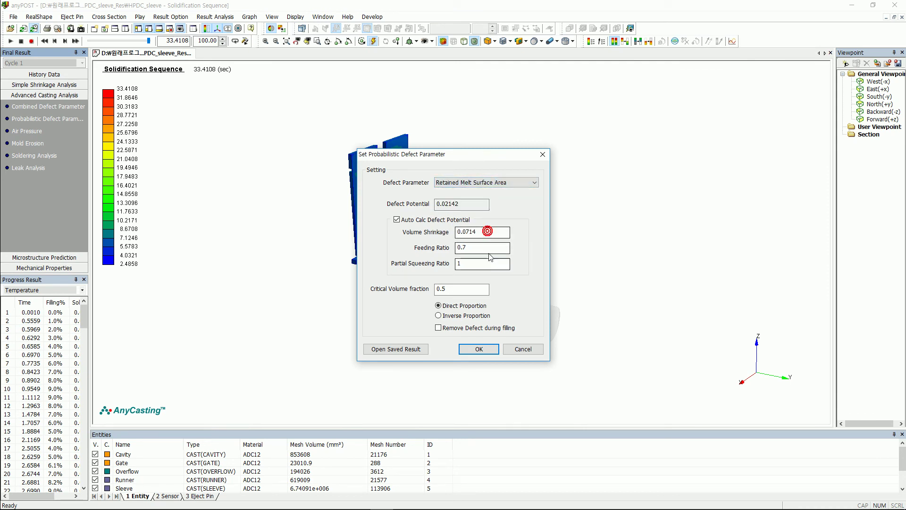
{"action": "left_click", "coordinate": [478, 349]}
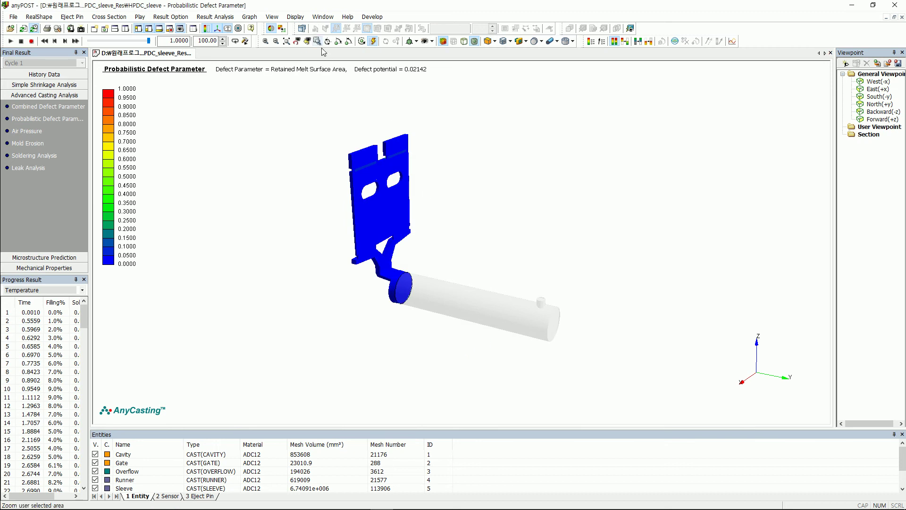
Activate the X-direction cross-section, clip the casting at it and sweep the plane through the model to slice 120
{"action": "left_click", "coordinate": [301, 29]}
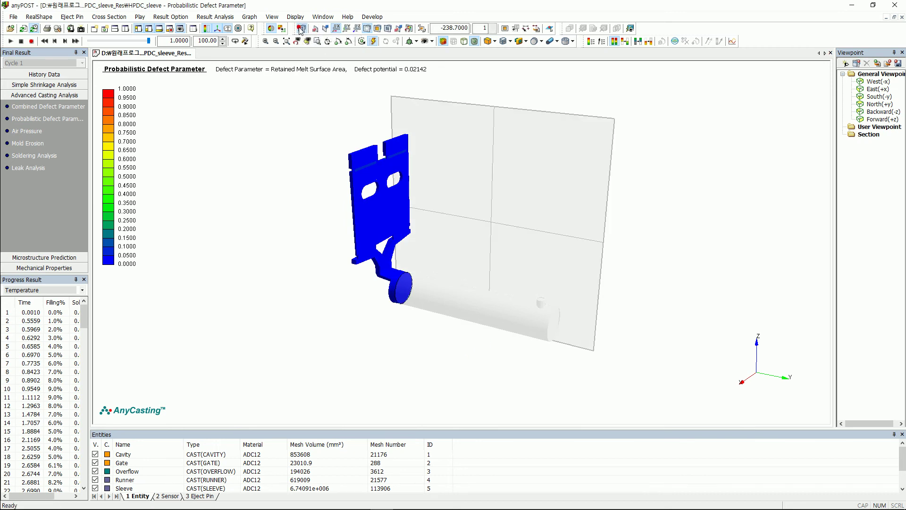
{"action": "left_click", "coordinate": [398, 29]}
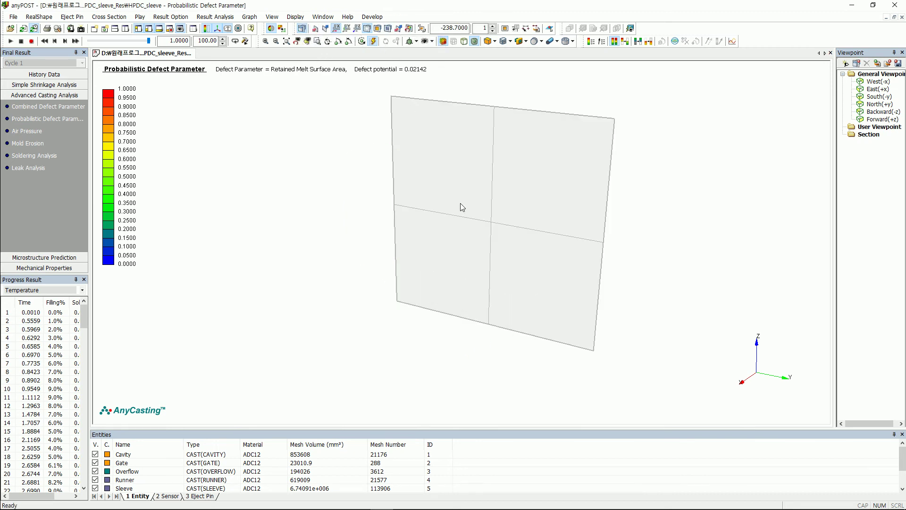
{"action": "left_click_drag", "start_coordinate": [491, 222], "coordinate": [300, 377]}
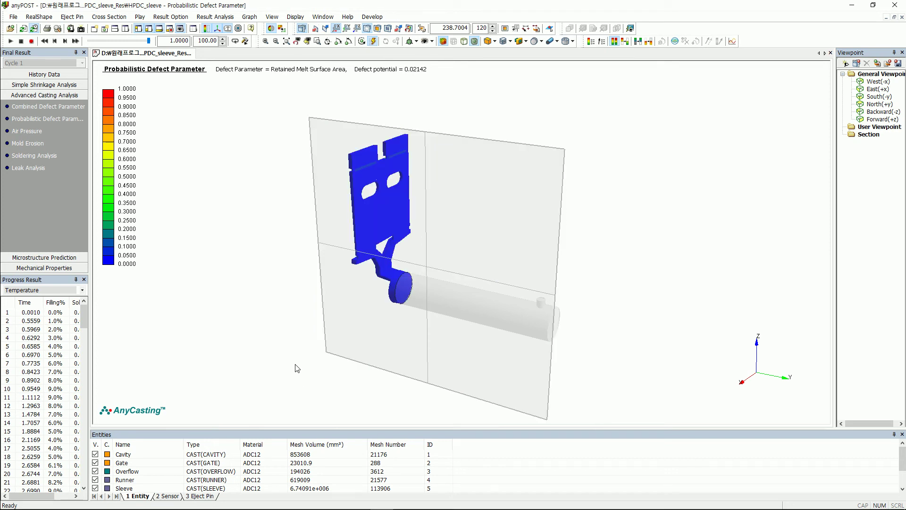
Calculate the combined defect parameter using the Niyama1 criterion
{"action": "left_click", "coordinate": [52, 107]}
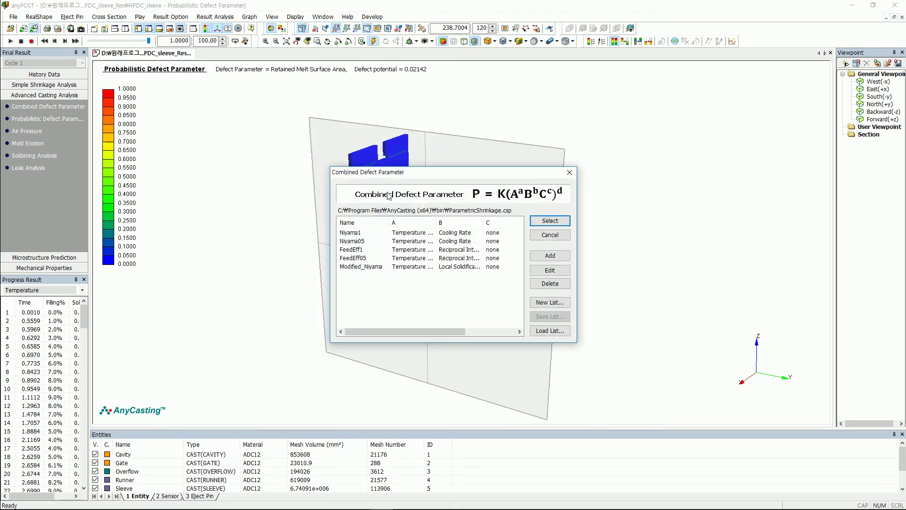
{"action": "left_click", "coordinate": [404, 232]}
{"action": "left_click", "coordinate": [550, 220]}
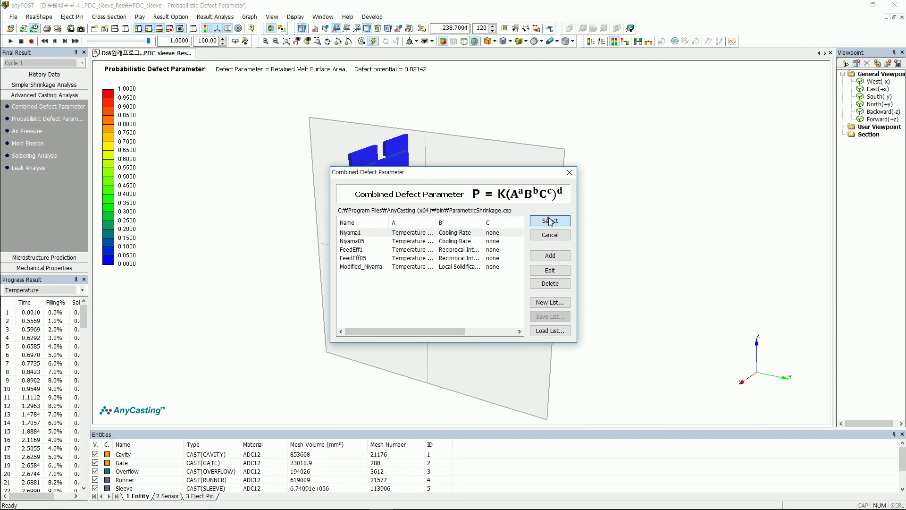
Inspect the Niyama1 result with the cross-section plane, hide the plane and deactivate the cross-section
{"action": "mouse_move", "coordinate": [427, 271]}
{"action": "left_mouse_down"}
{"action": "mouse_move", "coordinate": [511, 219]}
{"action": "mouse_move", "coordinate": [611, 124]}
{"action": "mouse_move", "coordinate": [392, 278]}
{"action": "left_mouse_up"}
{"action": "left_click", "coordinate": [369, 28]}
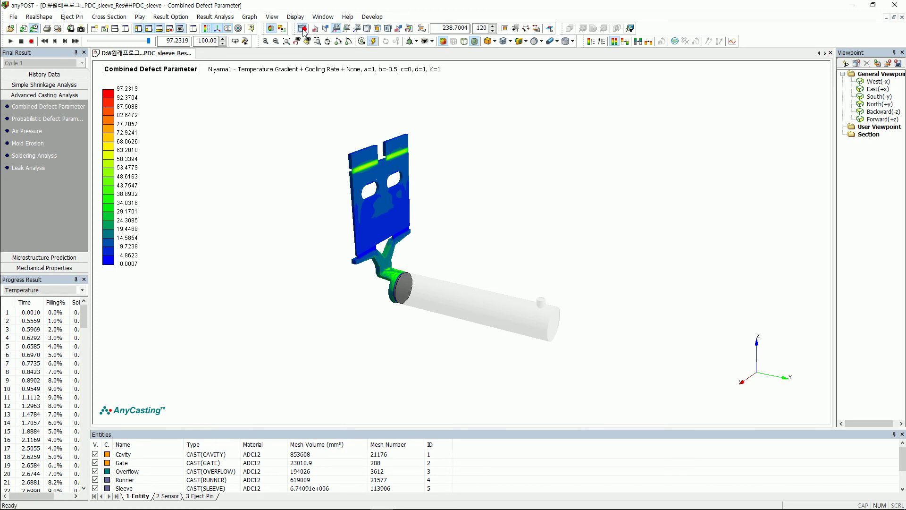
{"action": "left_click", "coordinate": [367, 29]}
{"action": "left_click", "coordinate": [337, 30]}
{"action": "left_click", "coordinate": [327, 155]}
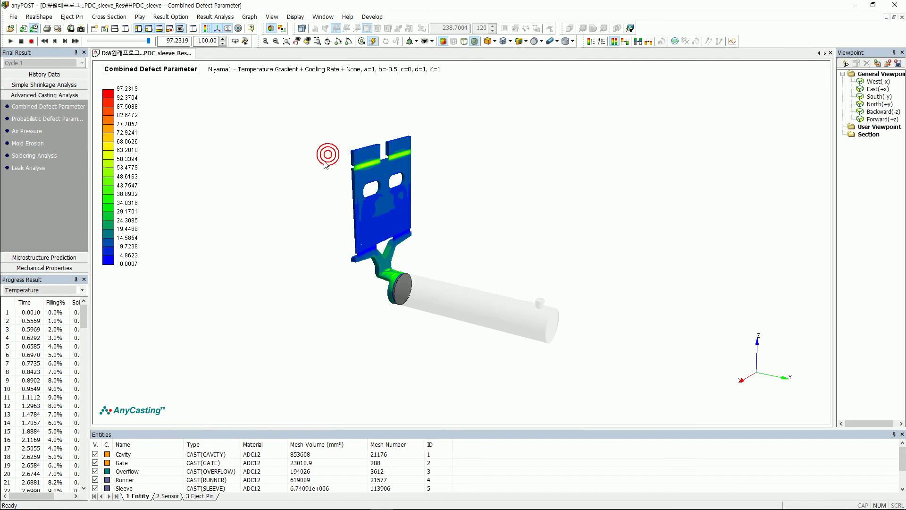
Display the air pressure result and the mold erosion result on the casting
{"action": "left_click", "coordinate": [33, 132]}
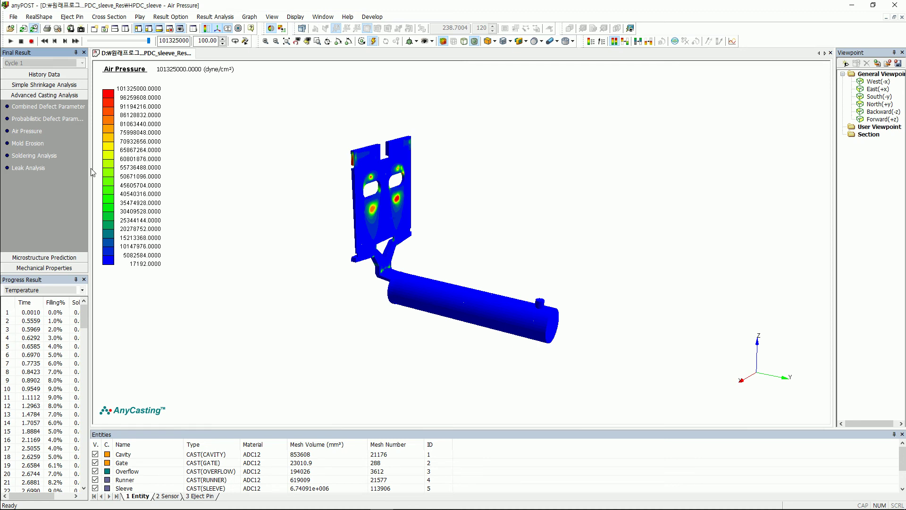
{"action": "left_click", "coordinate": [29, 144]}
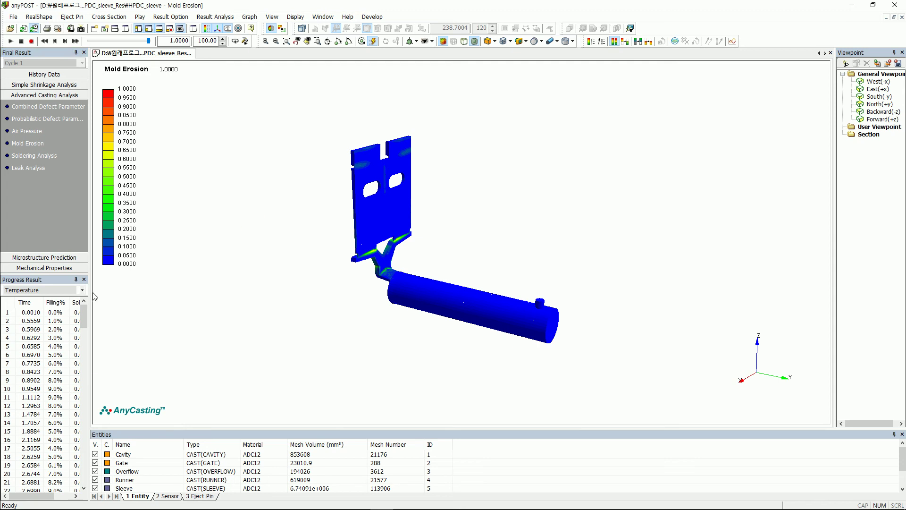
Display the progress temperature result at step 111, at 90% filling
{"action": "left_click", "coordinate": [50, 290]}
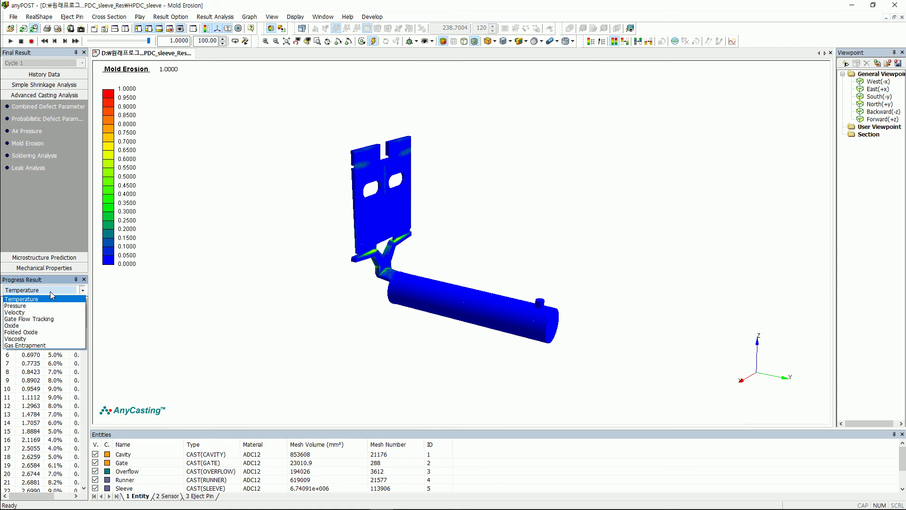
{"action": "left_click", "coordinate": [50, 291]}
{"action": "left_click", "coordinate": [50, 291]}
{"action": "left_click", "coordinate": [40, 301]}
{"action": "left_click_drag", "start_coordinate": [84, 319], "coordinate": [77, 439]}
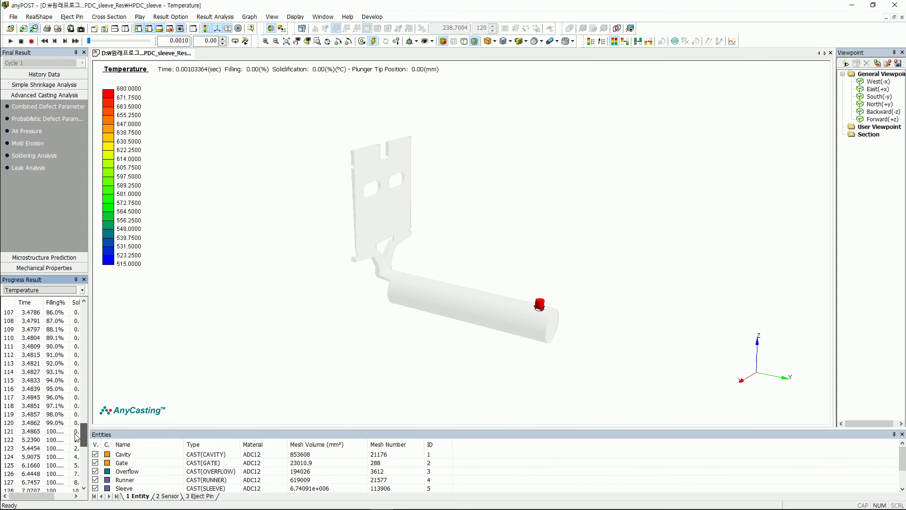
{"action": "left_click", "coordinate": [64, 349]}
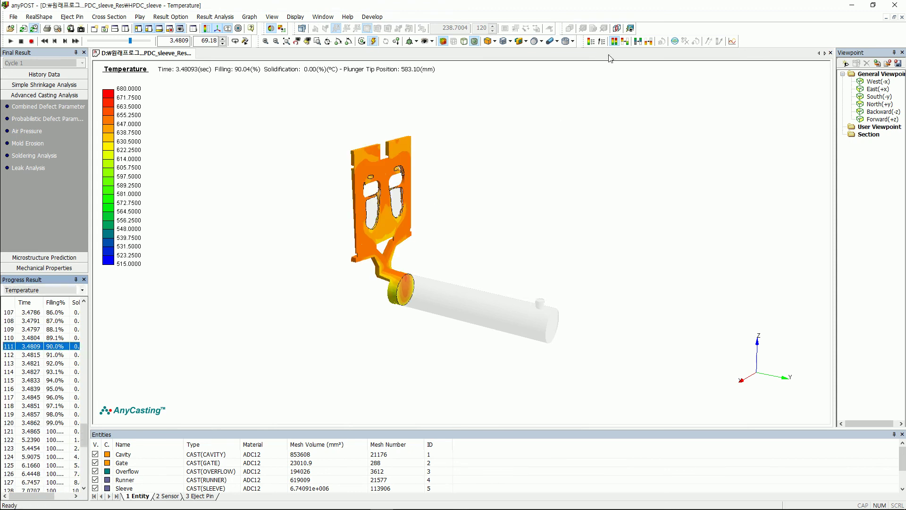
Set the minimum value of the temperature contour to 580
{"action": "left_click", "coordinate": [590, 42]}
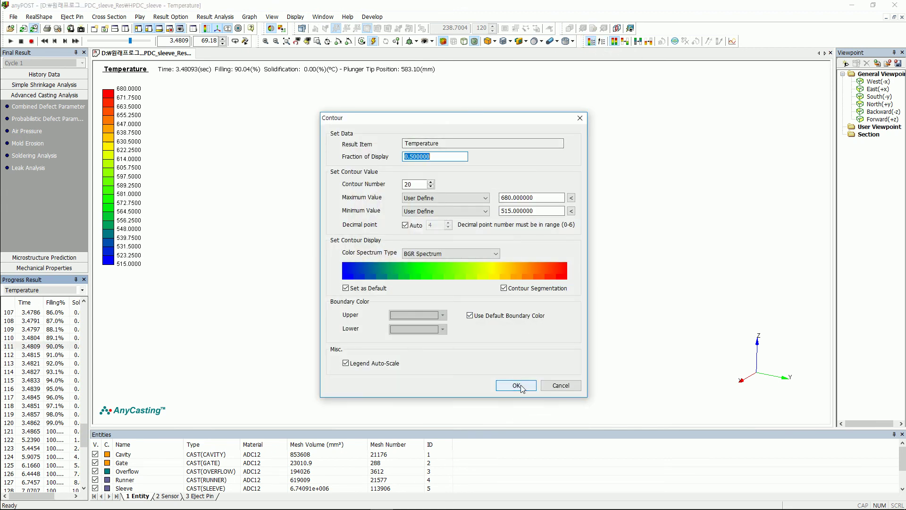
{"action": "double_click", "coordinate": [530, 210]}
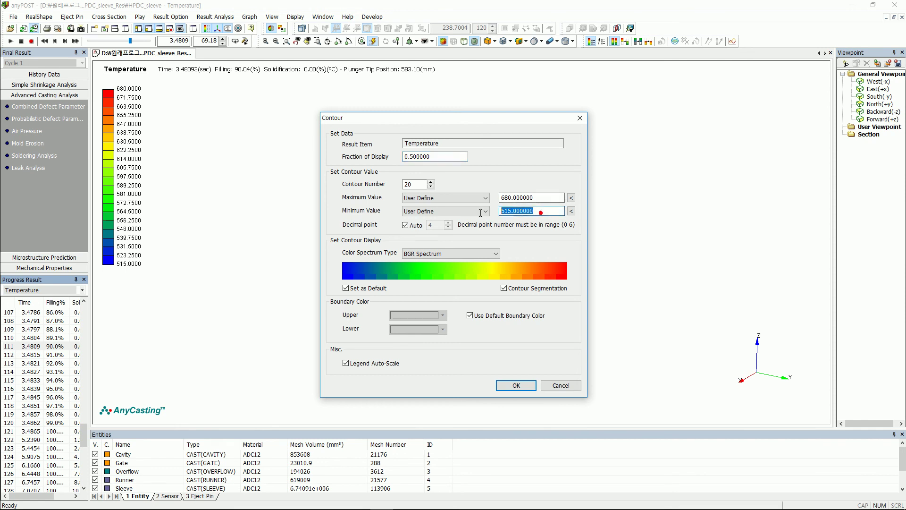
{"action": "type", "text": "580"}
{"action": "key", "text": "Return"}
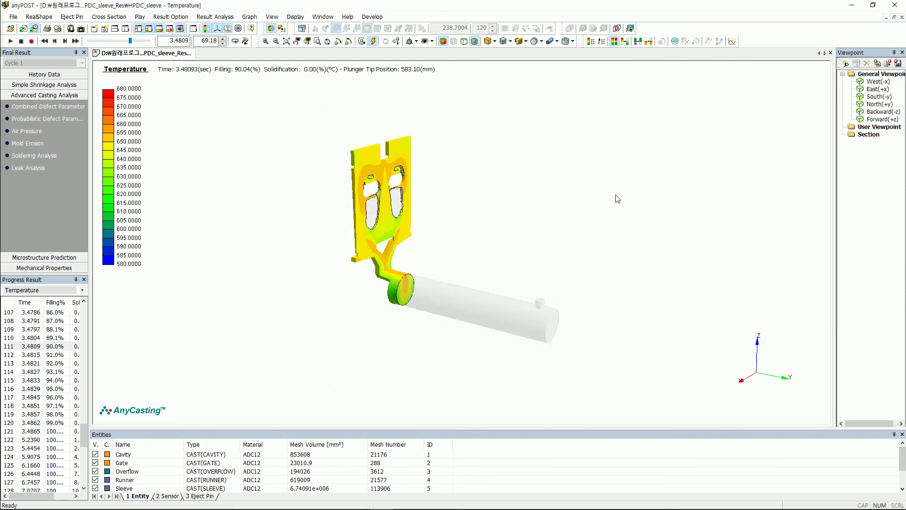
Display the temperature at progress step 150 and set its contour range to a maximum of 580 and a minimum of 300
{"action": "scroll", "coordinate": [80, 437], "scroll_direction": "down", "scroll_amount": 11}
{"action": "left_click", "coordinate": [75, 399]}
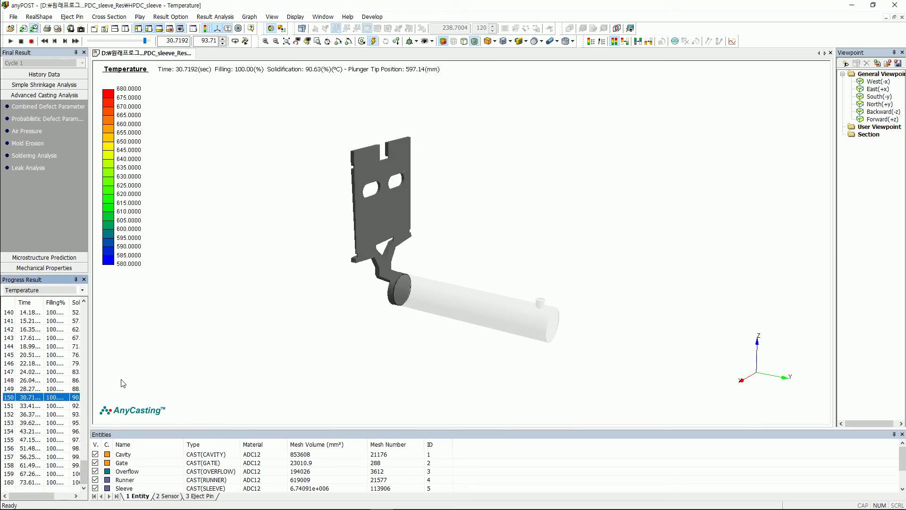
{"action": "left_click", "coordinate": [590, 41]}
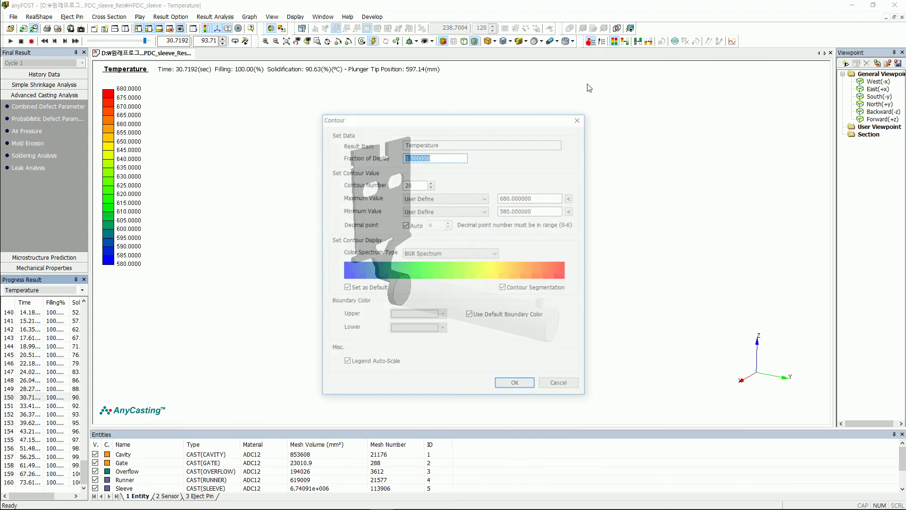
{"action": "double_click", "coordinate": [542, 198]}
{"action": "type", "text": "580"}
{"action": "key", "text": "Tab"}
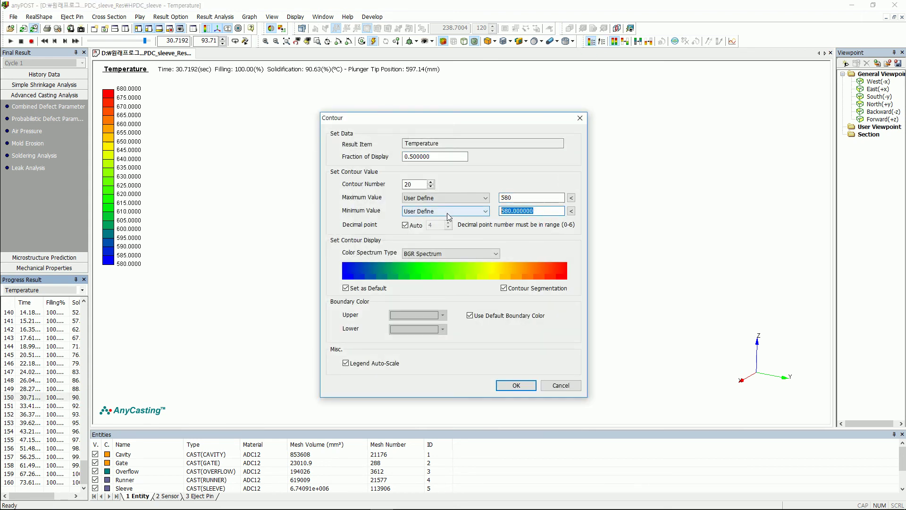
{"action": "type", "text": "300"}
{"action": "left_click", "coordinate": [515, 385]}
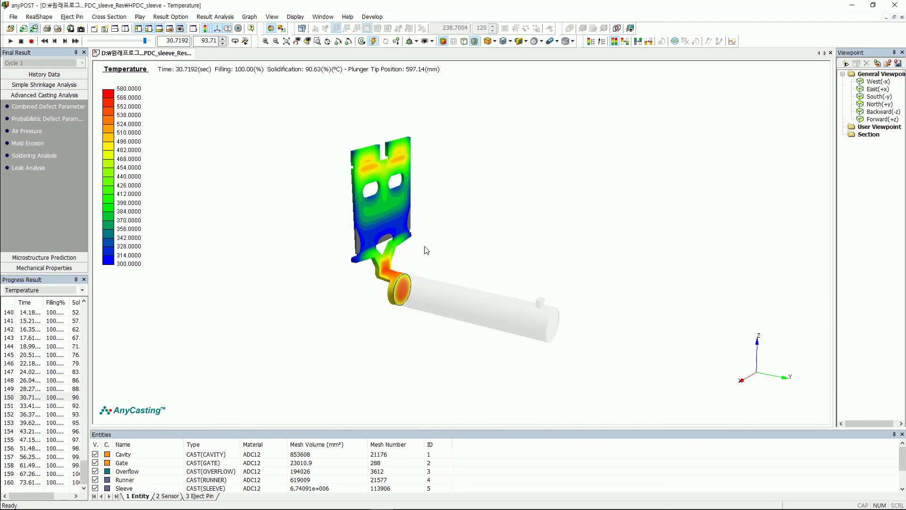
Turn off the smooth shape display, hide the Cavity, Gate, Overflow, Runner and Sleeve entities, and show the Mold
{"action": "left_click", "coordinate": [271, 29]}
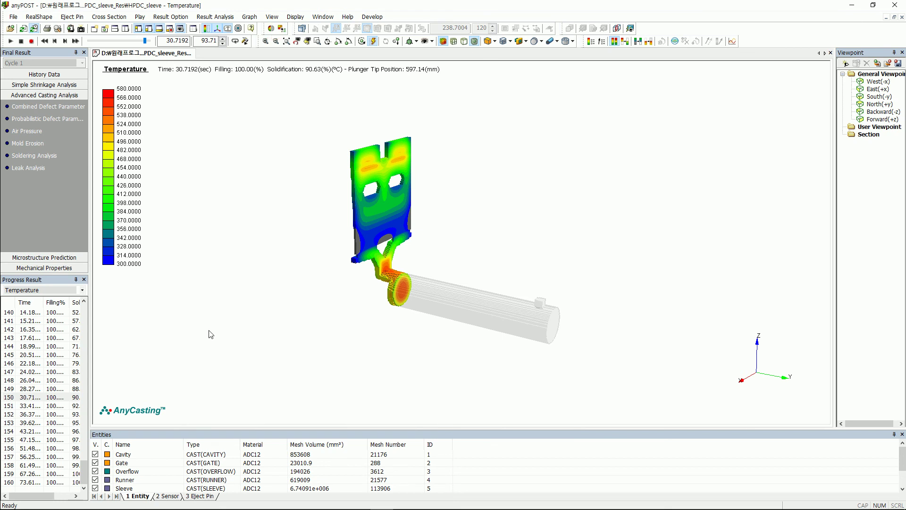
{"action": "left_click", "coordinate": [95, 454]}
{"action": "left_click", "coordinate": [95, 463]}
{"action": "left_click", "coordinate": [95, 471]}
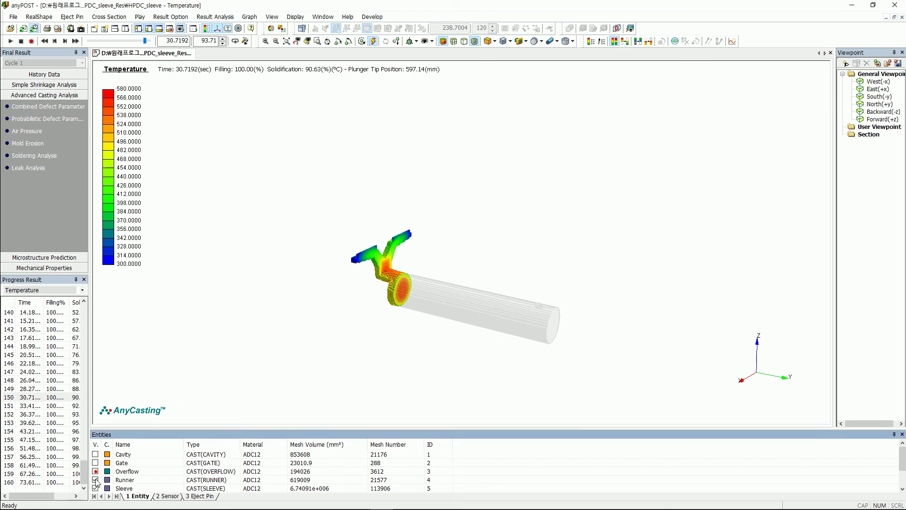
{"action": "left_click", "coordinate": [95, 479]}
{"action": "left_click", "coordinate": [95, 488]}
{"action": "scroll", "coordinate": [97, 486], "scroll_direction": "down", "scroll_amount": 1}
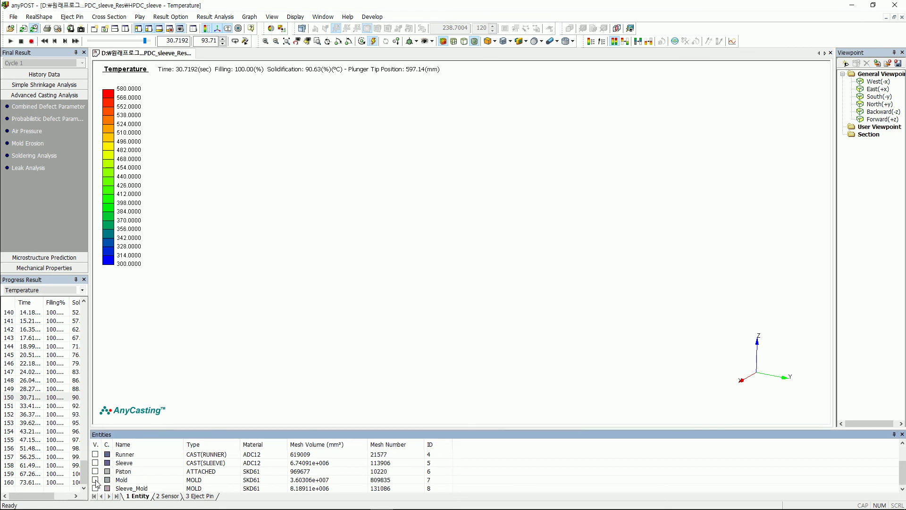
{"action": "left_click", "coordinate": [95, 480]}
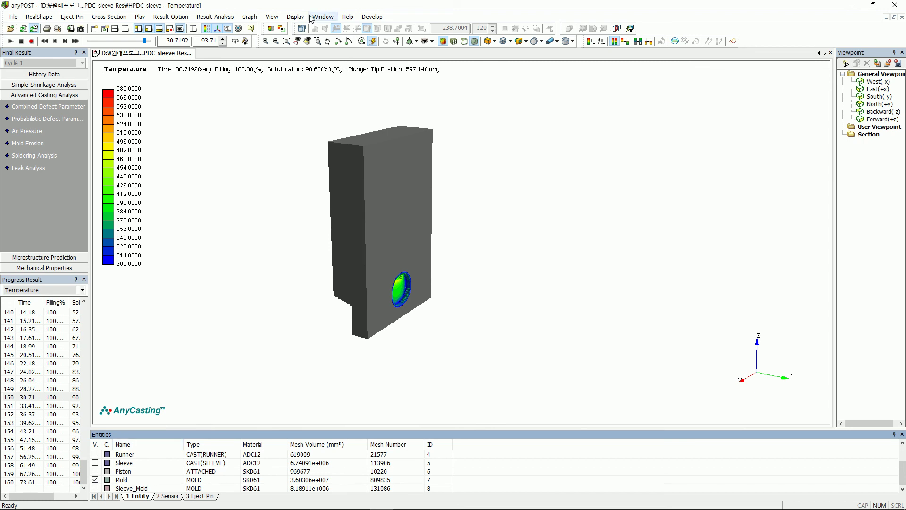
Cut the mold with an XZ cross-section plane and advance it to slice 24
{"action": "left_click", "coordinate": [302, 29]}
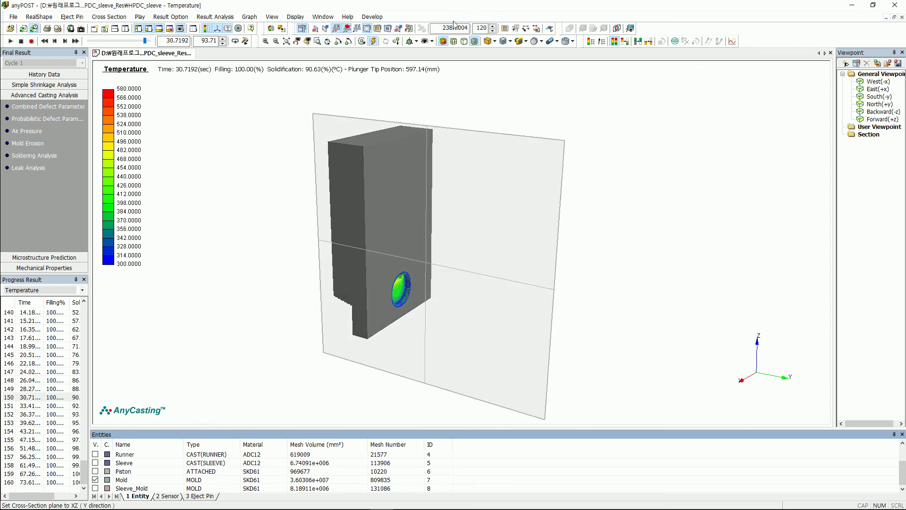
{"action": "left_click", "coordinate": [347, 28]}
{"action": "left_click", "coordinate": [399, 29]}
{"action": "left_click", "coordinate": [477, 28]}
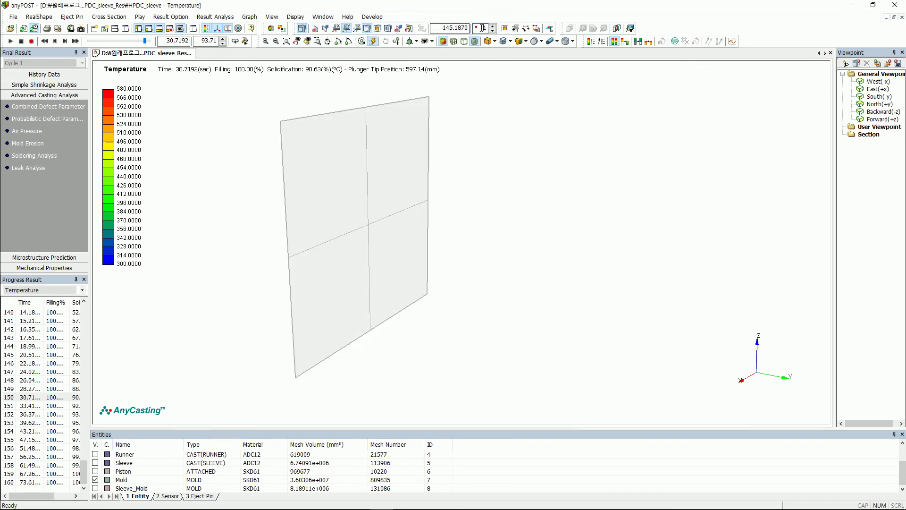
{"action": "left_click", "coordinate": [493, 27]}
{"action": "key", "text": "Return"}
Set the temperature contour range to 450 maximum and 150 minimum, and toggle the cross-section plane outline off and on
{"action": "left_click", "coordinate": [591, 42]}
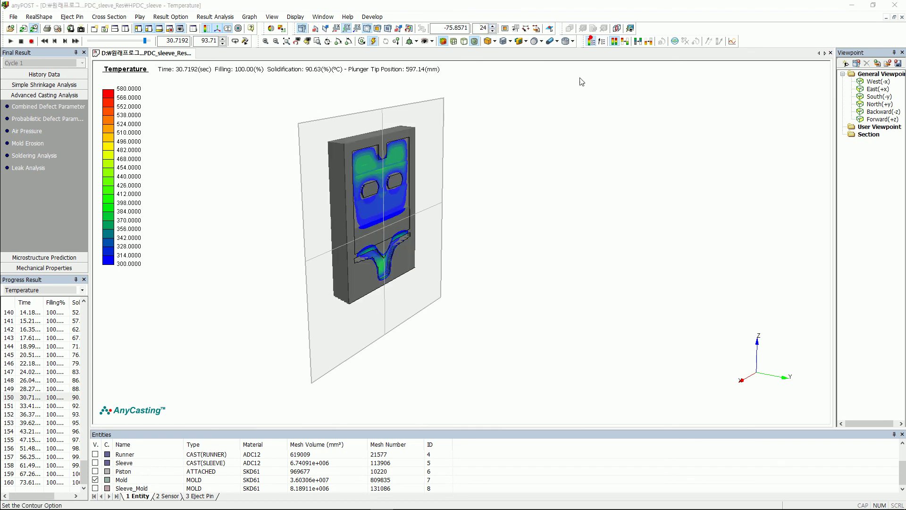
{"action": "left_click_drag", "start_coordinate": [543, 197], "coordinate": [449, 198]}
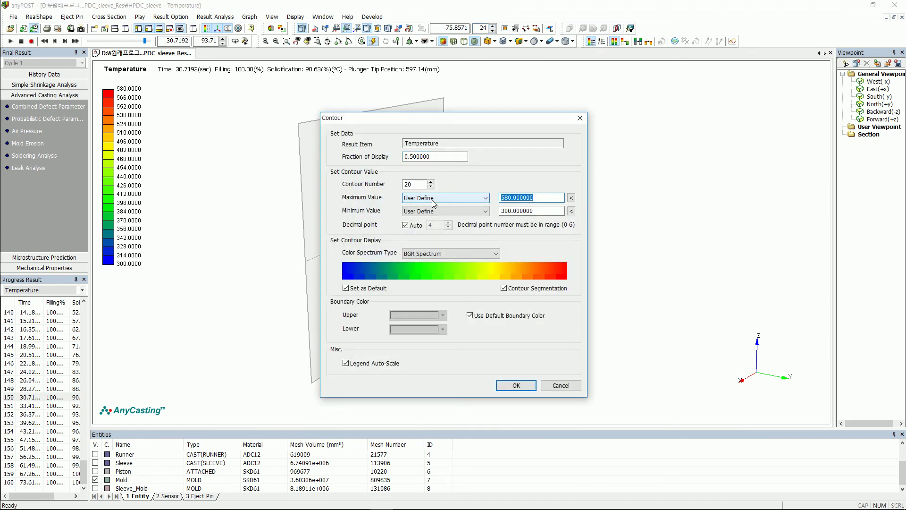
{"action": "type", "text": "450"}
{"action": "left_click_drag", "start_coordinate": [559, 211], "coordinate": [471, 212]}
{"action": "type", "text": "150"}
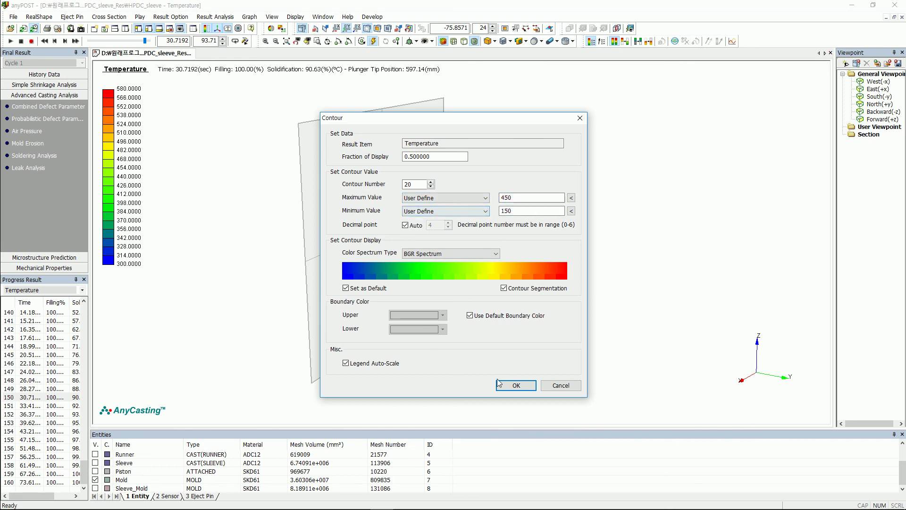
{"action": "left_click", "coordinate": [516, 385]}
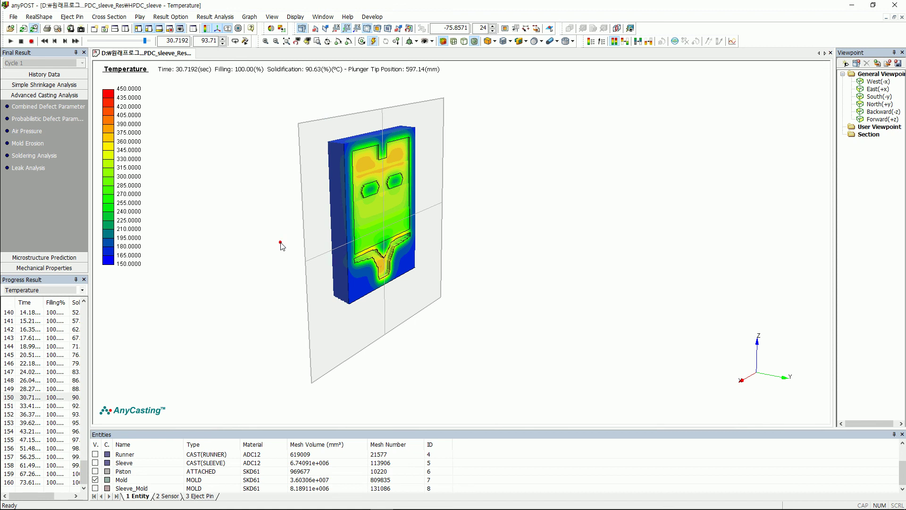
{"action": "left_click", "coordinate": [366, 27]}
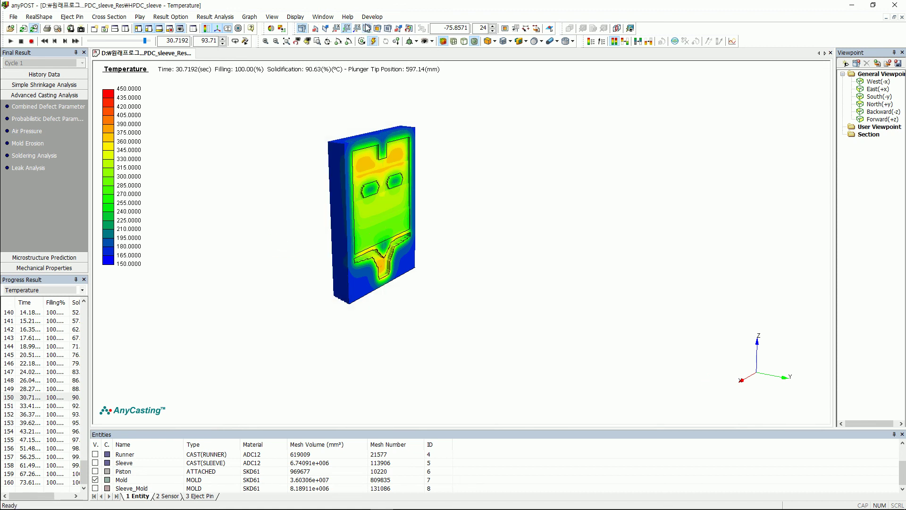
{"action": "left_click", "coordinate": [366, 28]}
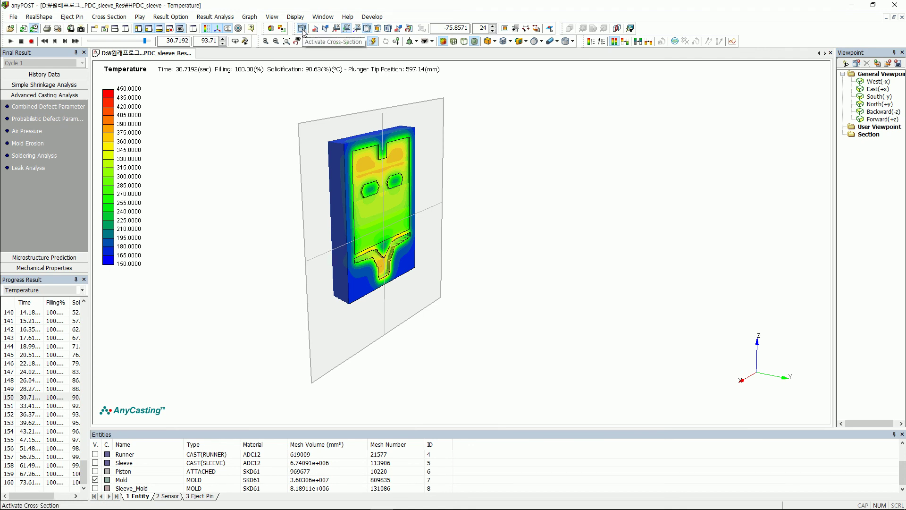
Show the Runner, Sleeve, Cavity, Gate and Overflow entities in the cross-section and hide the Mold
{"action": "left_click", "coordinate": [96, 455]}
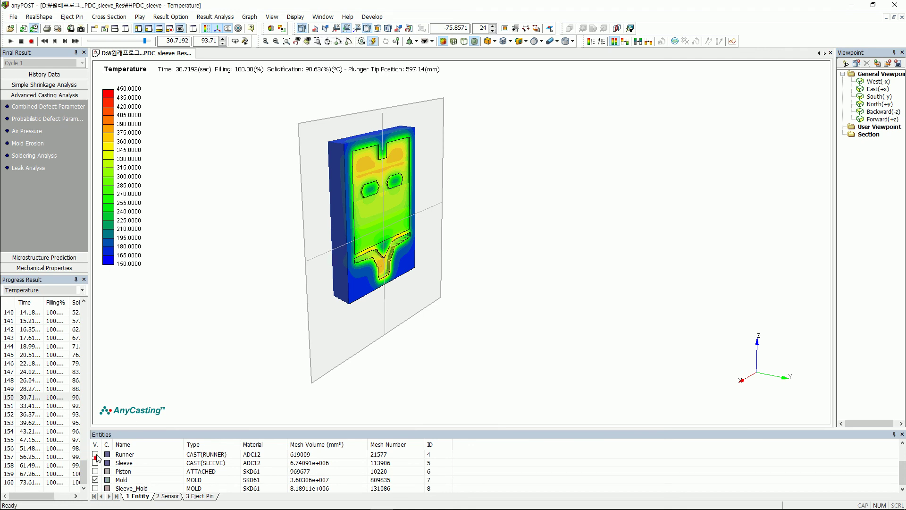
{"action": "left_click", "coordinate": [96, 455]}
{"action": "left_click", "coordinate": [95, 462]}
{"action": "left_click", "coordinate": [96, 455]}
{"action": "scroll", "coordinate": [103, 467], "scroll_direction": "up", "scroll_amount": 1}
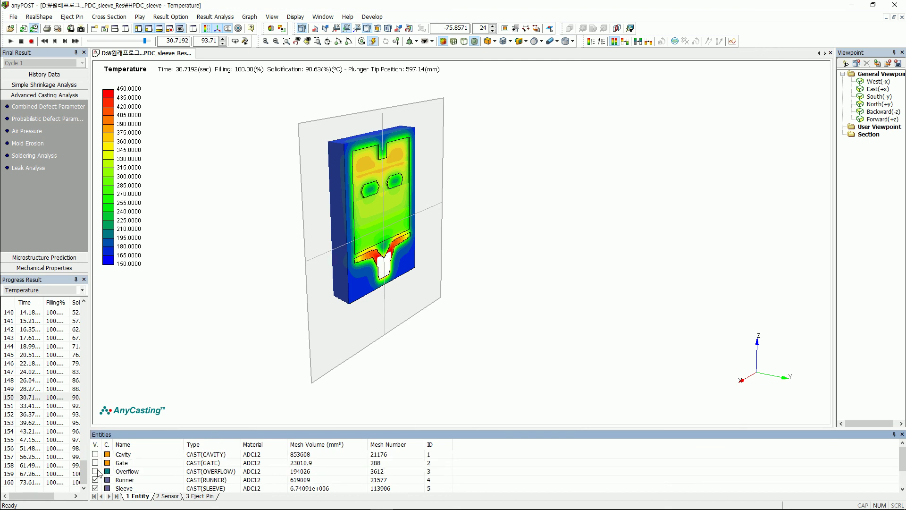
{"action": "left_click", "coordinate": [96, 470]}
{"action": "scroll", "coordinate": [96, 469], "scroll_direction": "down", "scroll_amount": 1}
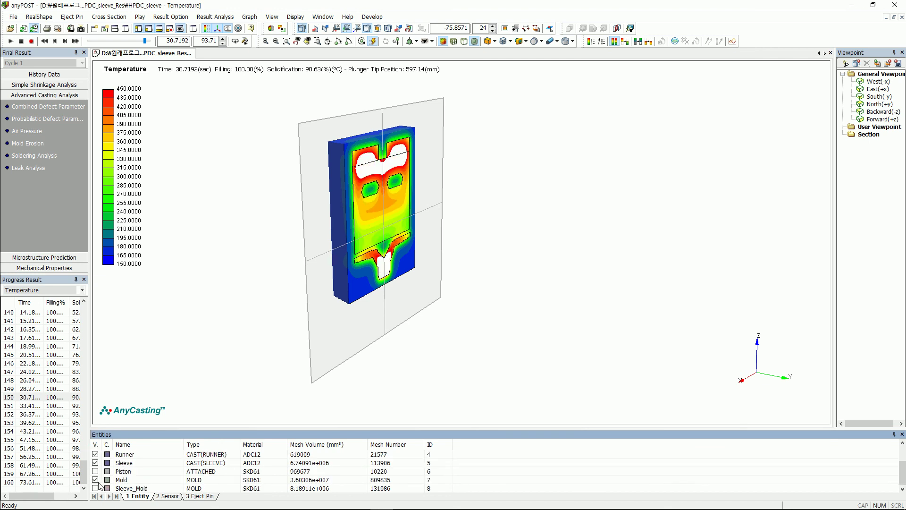
{"action": "left_click", "coordinate": [96, 479]}
{"action": "scroll", "coordinate": [102, 477], "scroll_direction": "up", "scroll_amount": 1}
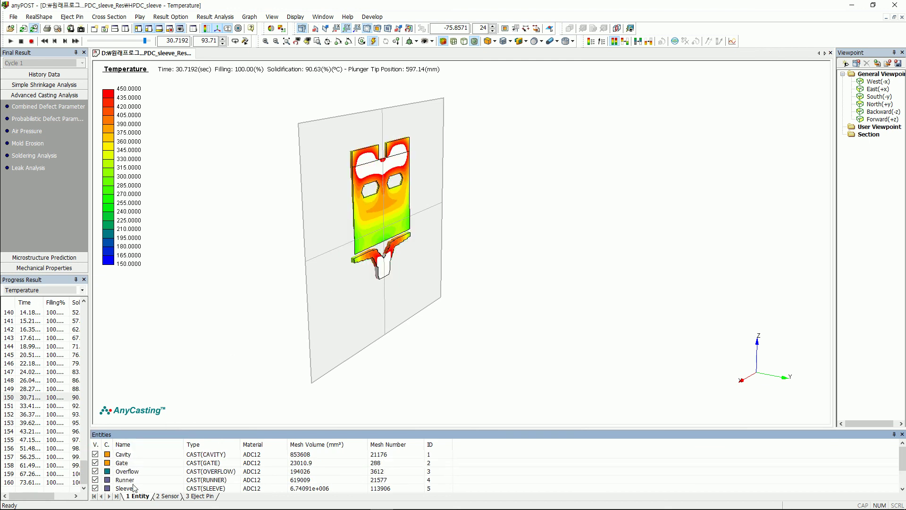
Turn the smooth shape display back on and turn off the cross-section plane to show the whole casting
{"action": "left_click", "coordinate": [271, 28]}
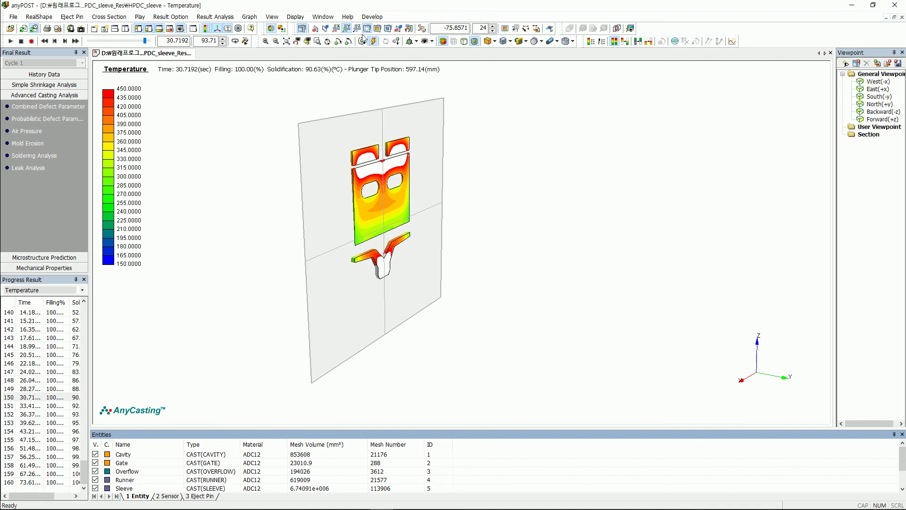
{"action": "left_click", "coordinate": [302, 28]}
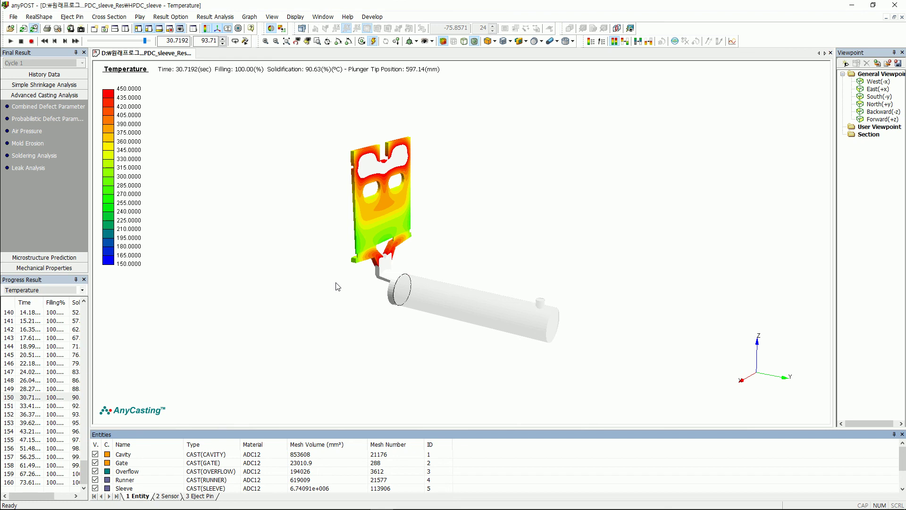
Display the Gate Flow Tracking progress result at step 121, the end of filling
{"action": "left_click", "coordinate": [57, 289]}
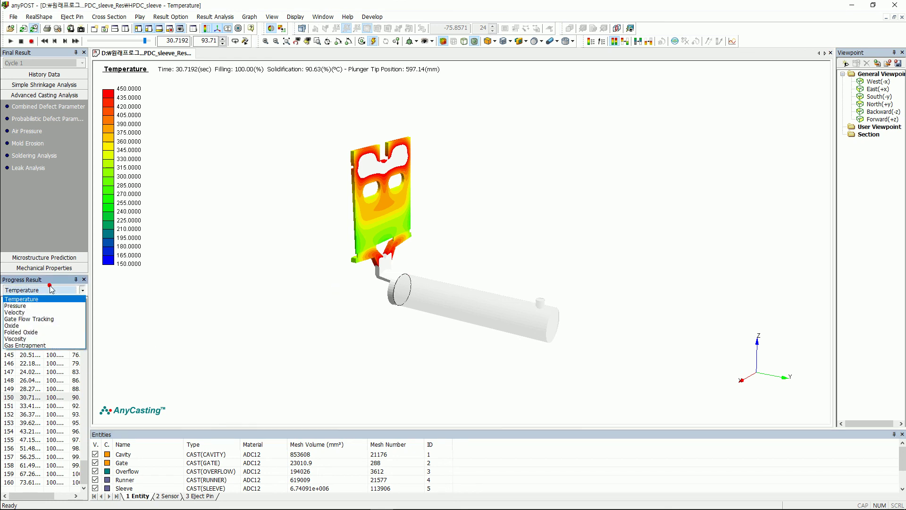
{"action": "left_click", "coordinate": [43, 323]}
{"action": "left_click_drag", "start_coordinate": [85, 472], "coordinate": [86, 435]}
{"action": "left_click", "coordinate": [71, 439]}
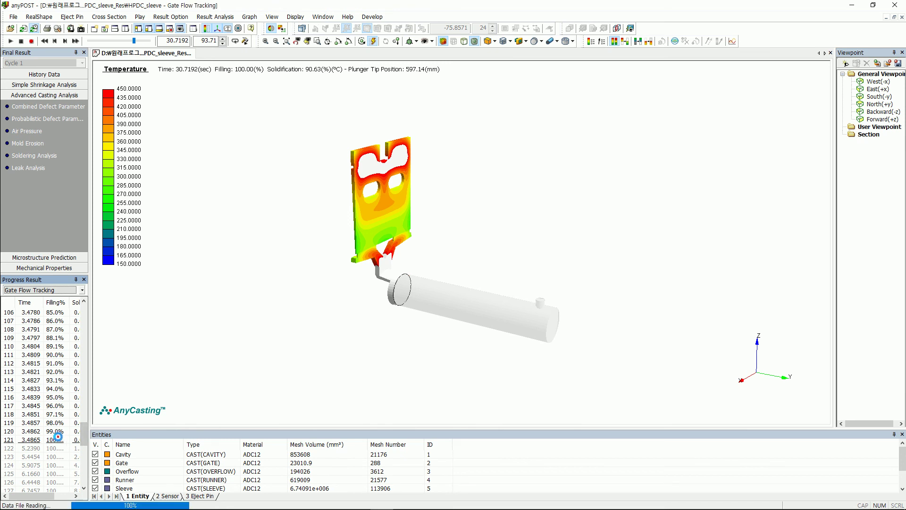
{"action": "left_click", "coordinate": [293, 200]}
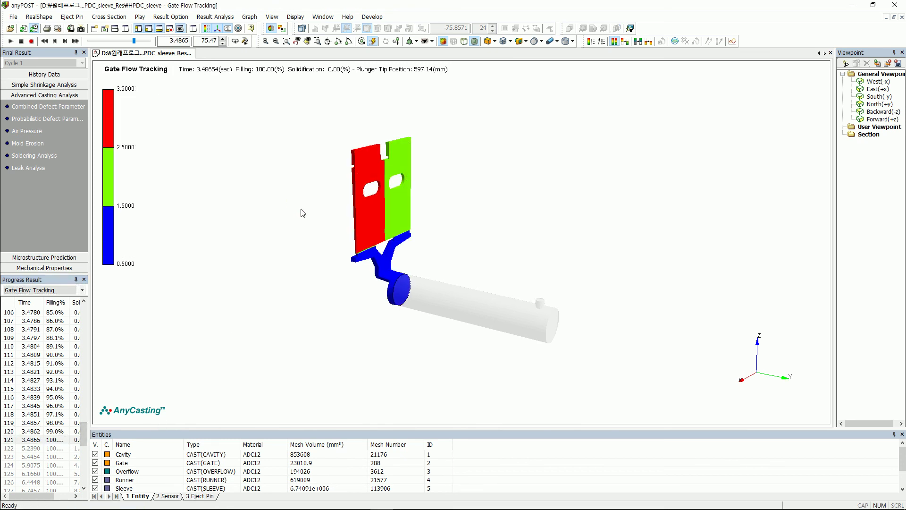
Examine the volume filled through each gate in the Gate Flow Tracking analysis, and close the table
{"action": "scroll", "coordinate": [311, 193], "scroll_direction": "up", "scroll_amount": 2}
{"action": "left_click", "coordinate": [224, 18]}
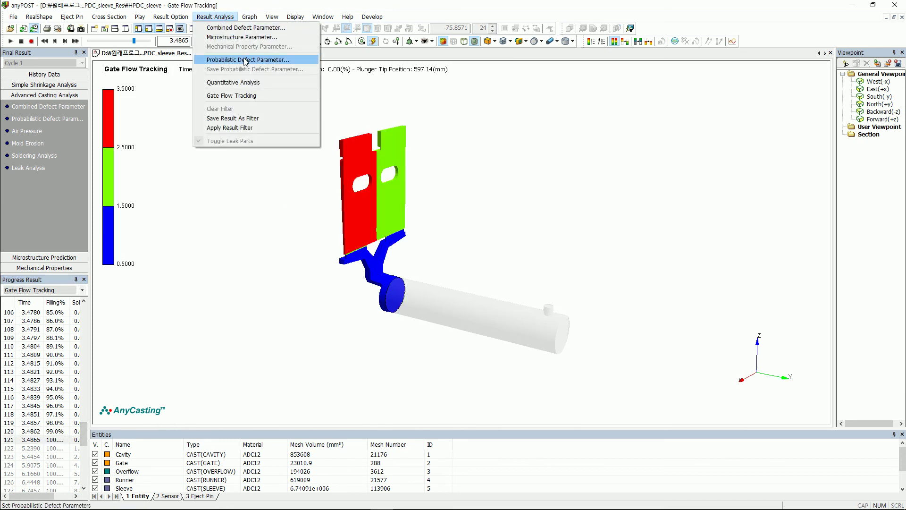
{"action": "left_click", "coordinate": [243, 97]}
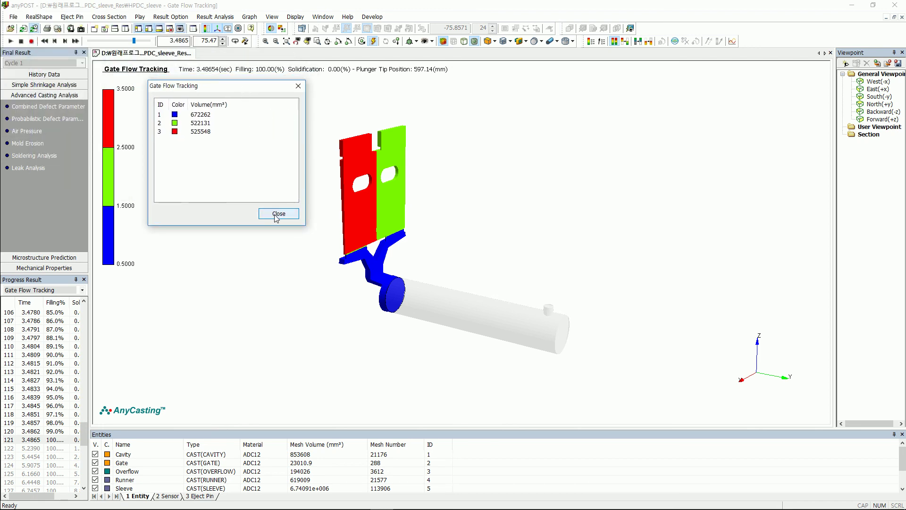
{"action": "left_click", "coordinate": [274, 212]}
Display the Oxide progress result at step 121, and switch the result to Gas Entrapment
{"action": "left_click", "coordinate": [52, 289]}
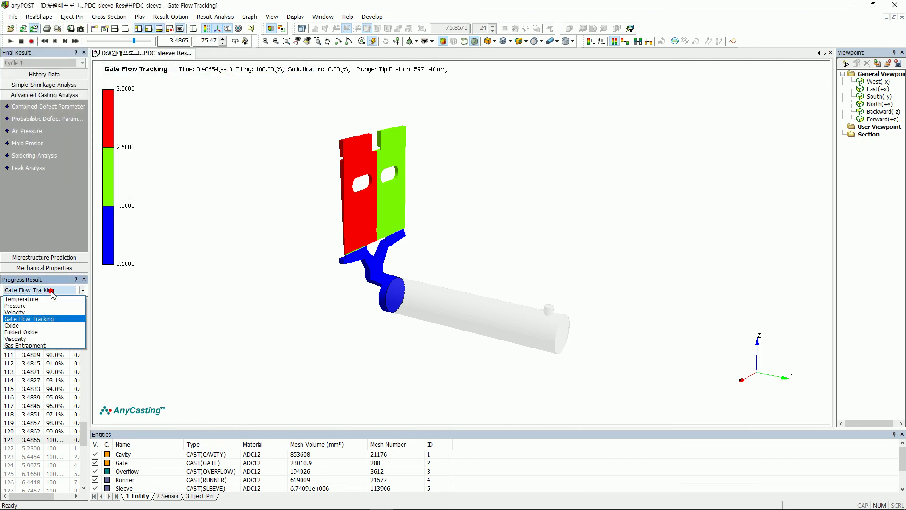
{"action": "left_click", "coordinate": [44, 322]}
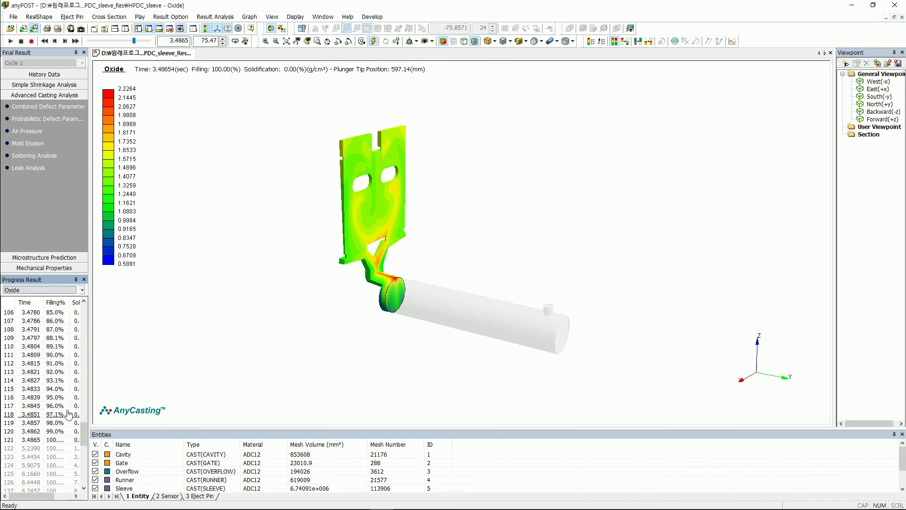
{"action": "left_click", "coordinate": [59, 439]}
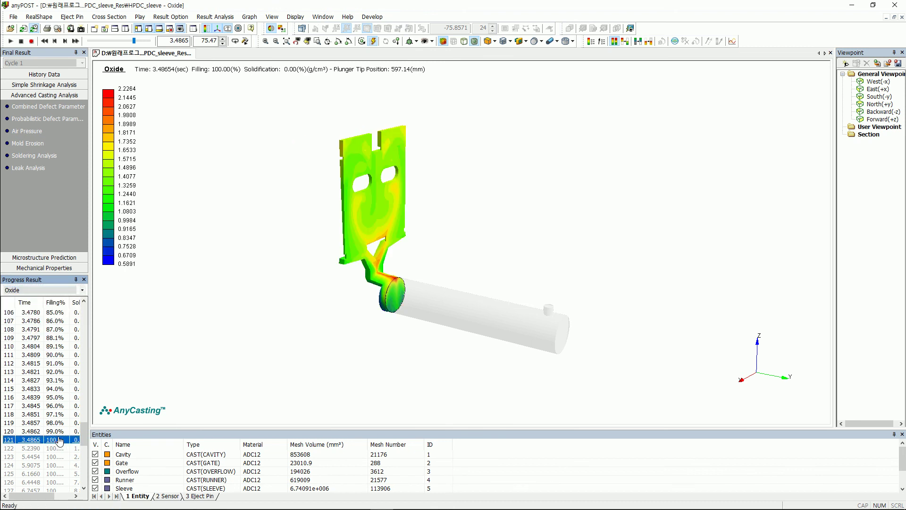
{"action": "left_click", "coordinate": [50, 287]}
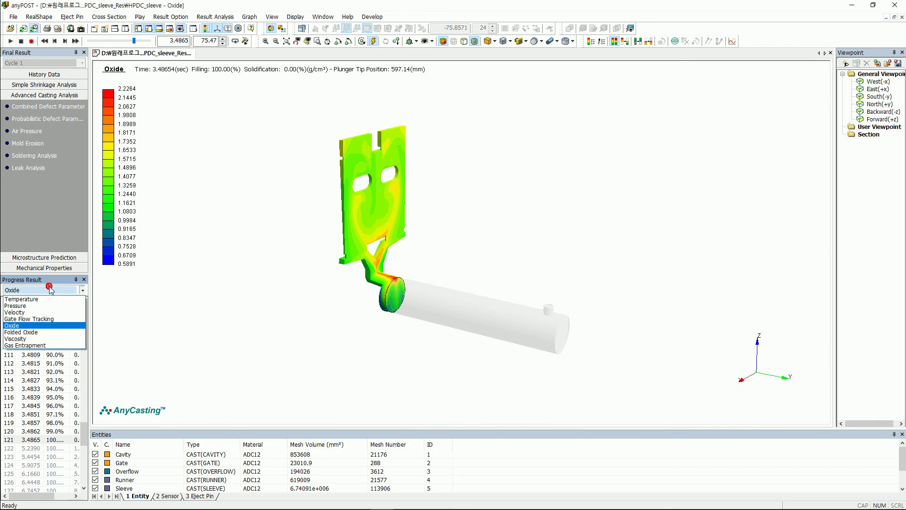
{"action": "left_click", "coordinate": [28, 345]}
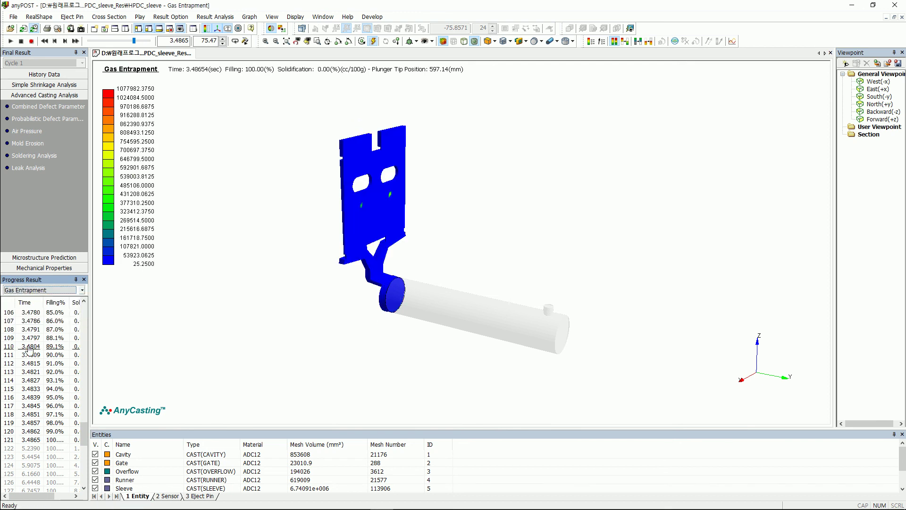